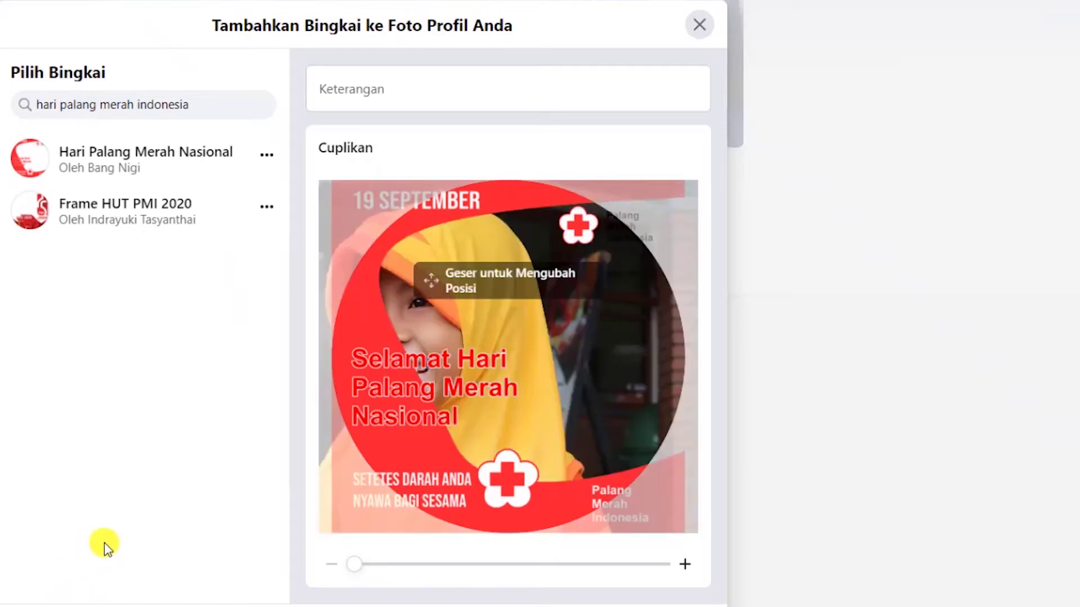
# Drag the profile photo rightward in the frame preview and keep the duration at 1 Bulan.
pyautogui.moveTo(533, 389); pyautogui.dragTo(690, 383)
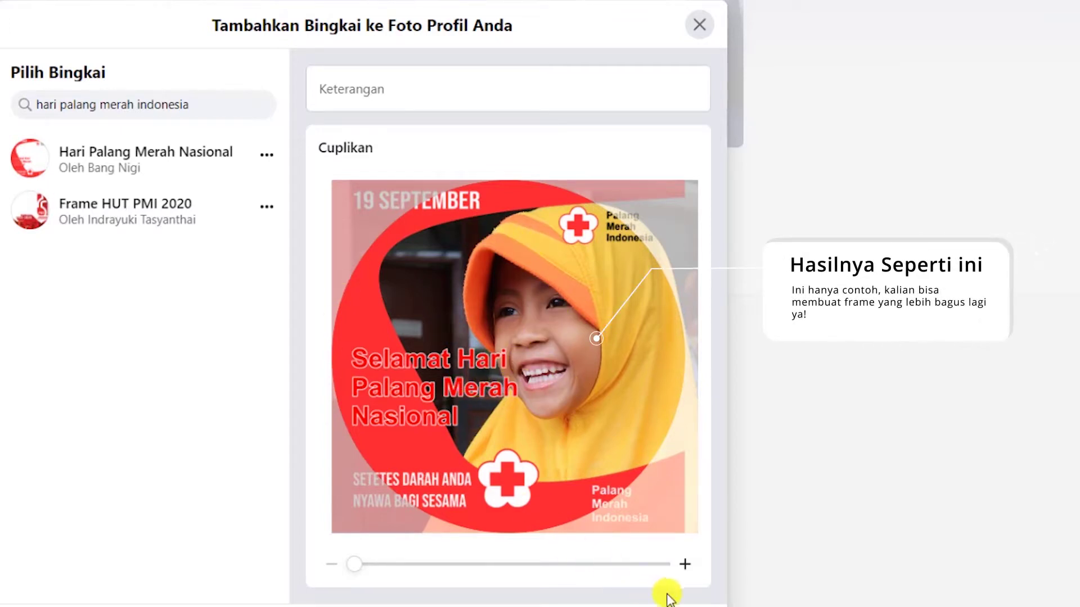
pyautogui.click(503, 602)
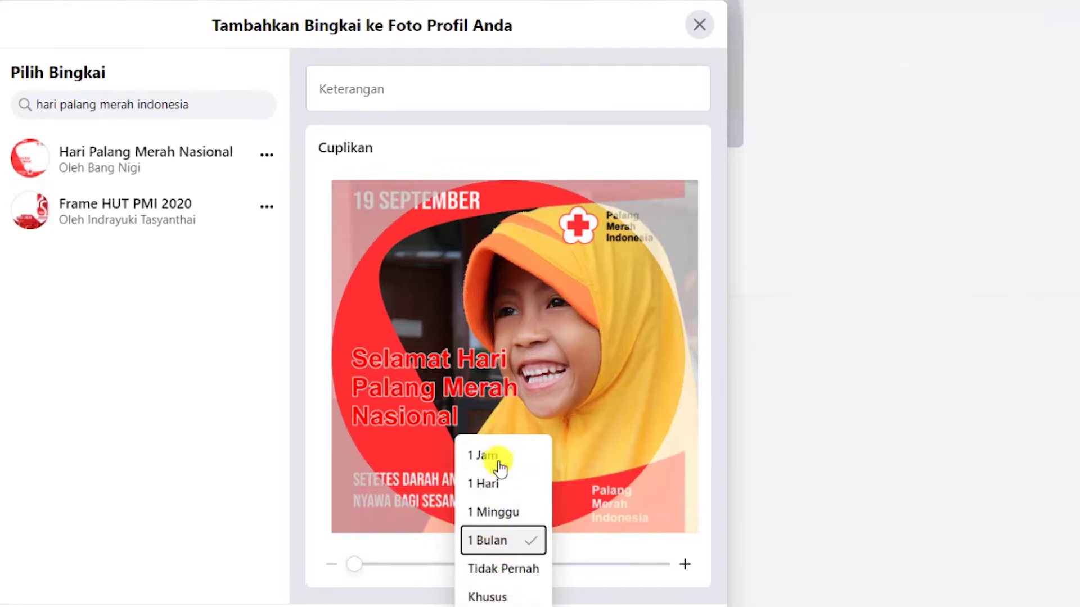
pyautogui.click(498, 541)
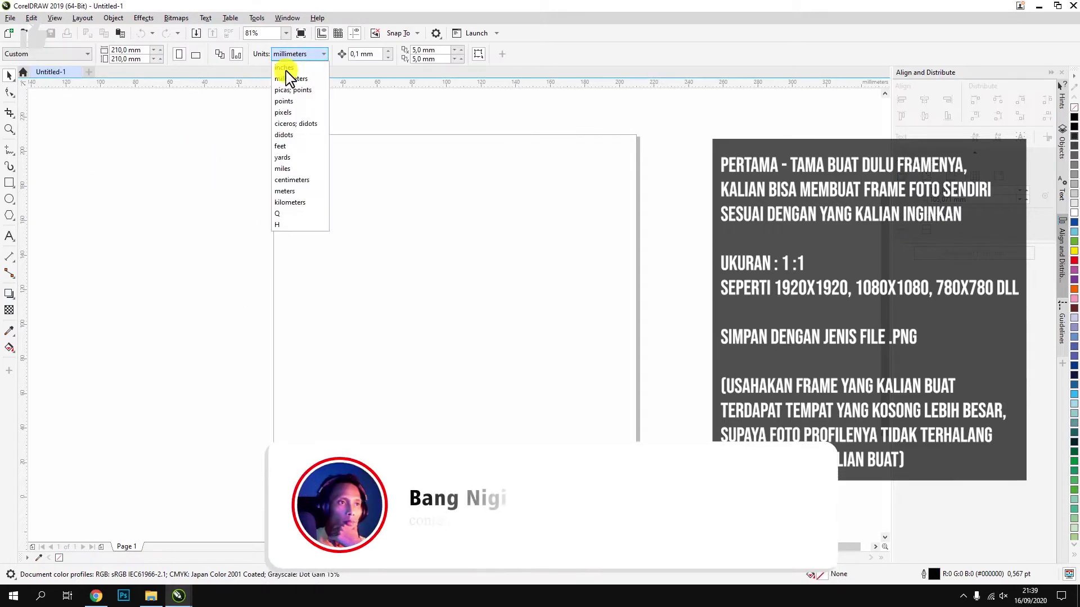
# Switch the document units to pixels and make the page 1980 × 1980 px.
pyautogui.click(282, 53)
pyautogui.doubleClick(135, 50)
pyautogui.write('1.980')
pyautogui.press('Tab')
pyautogui.write('1980')
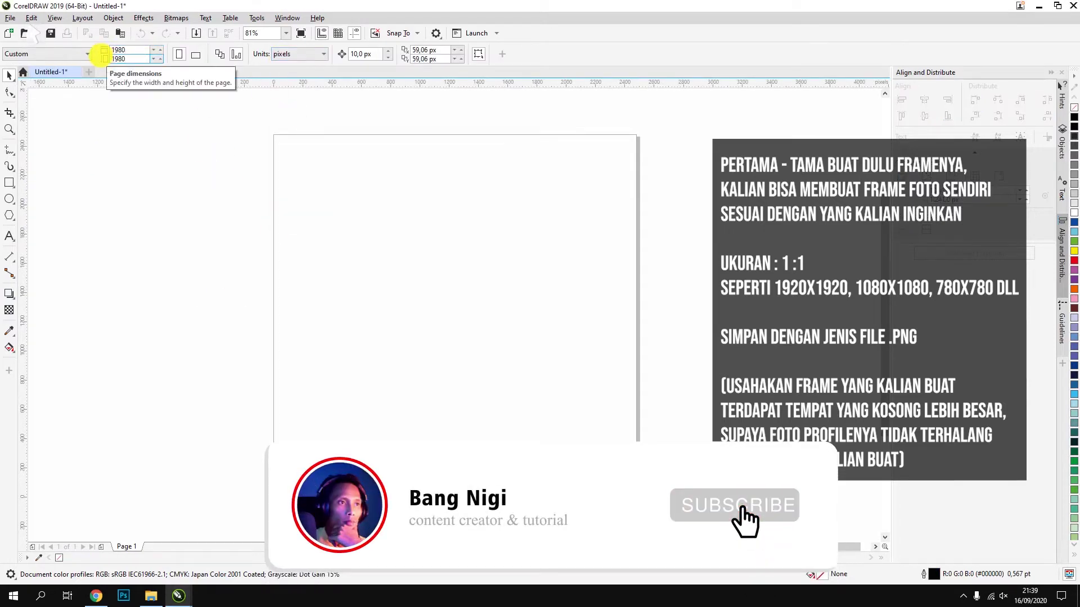
pyautogui.press('Return')
# Add a page-sized rectangle, shift it right, convert it to curves and pull three corners inward.
pyautogui.doubleClick(9, 182)
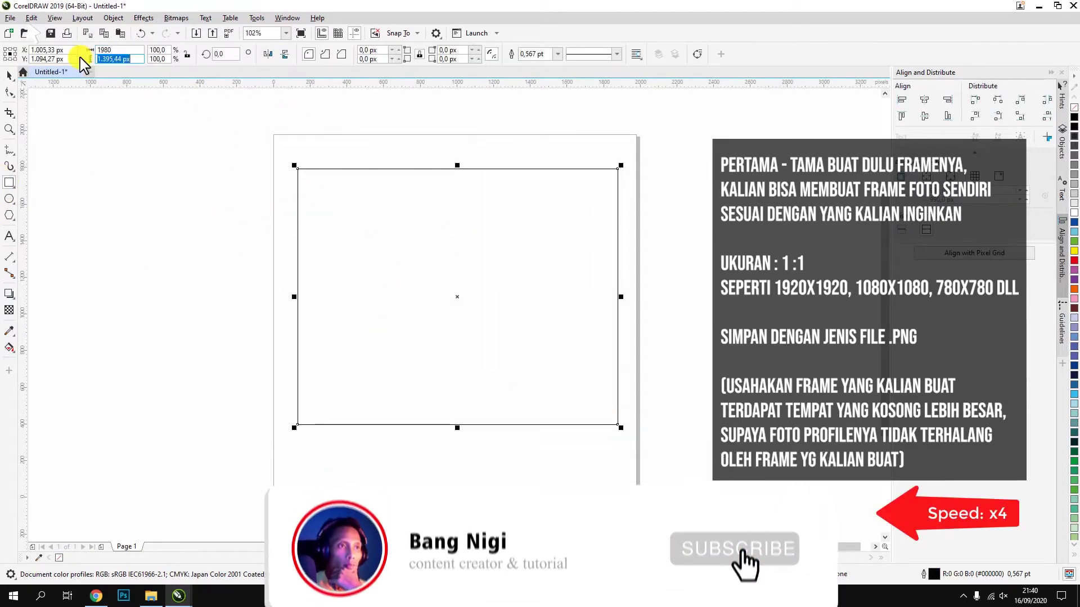
pyautogui.moveTo(444, 244); pyautogui.dragTo(498, 244)
pyautogui.rightClick(513, 222)
pyautogui.click(565, 234)
pyautogui.click(9, 92)
pyautogui.moveTo(333, 134); pyautogui.dragTo(321, 228)
pyautogui.moveTo(334, 495); pyautogui.dragTo(346, 380)
pyautogui.moveTo(697, 495); pyautogui.dragTo(700, 326)
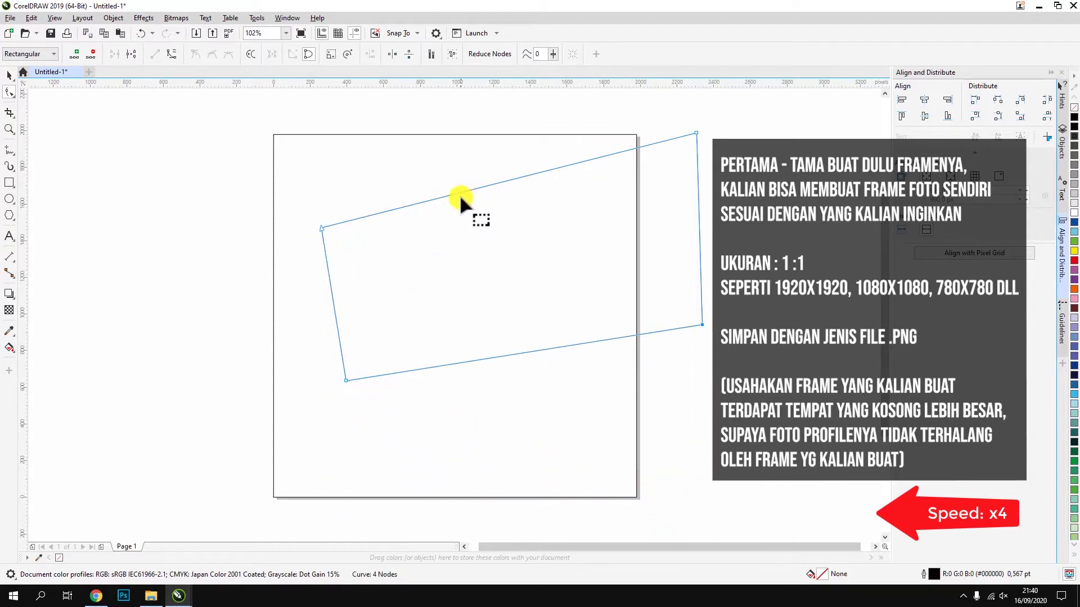
# Curve the top edge, add a V in the bottom edge, straighten the left side, and add edge guidelines.
pyautogui.moveTo(441, 196); pyautogui.dragTo(410, 149)
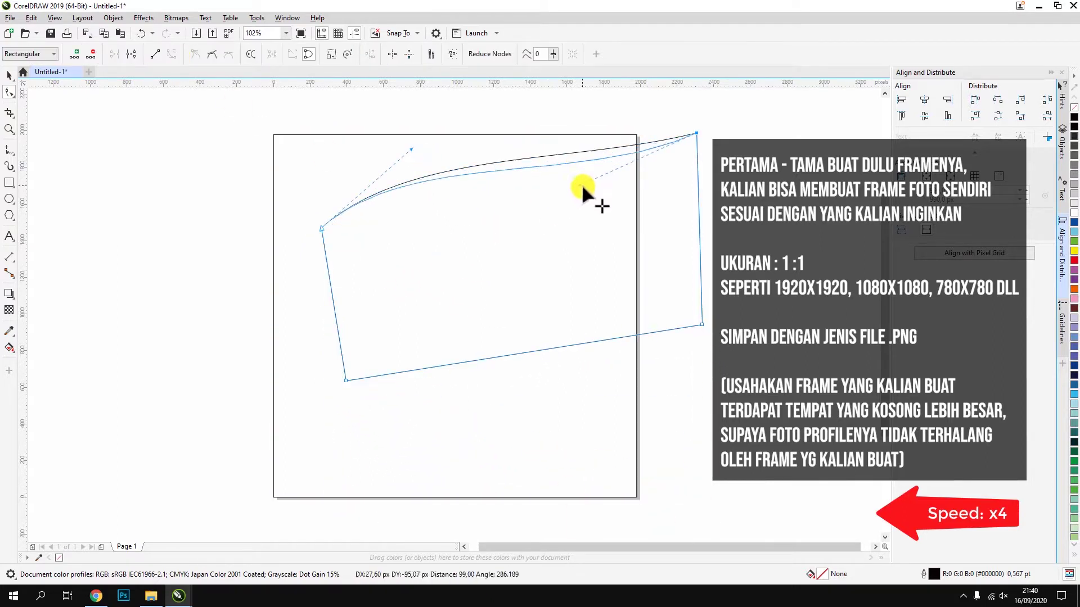
pyautogui.doubleClick(449, 365)
pyautogui.moveTo(450, 366); pyautogui.dragTo(456, 417)
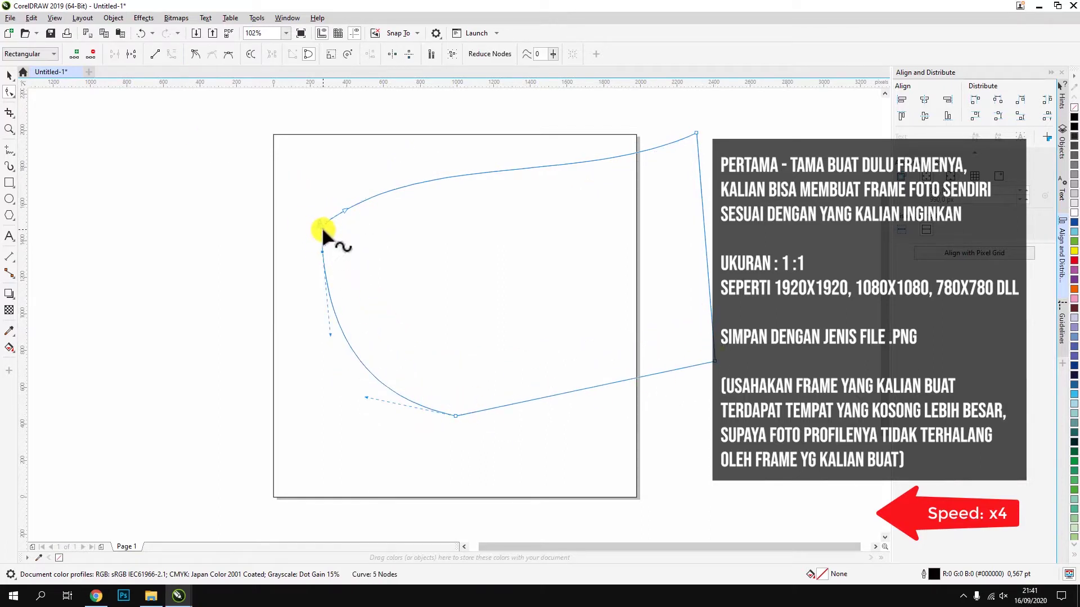
pyautogui.moveTo(321, 227); pyautogui.dragTo(450, 171)
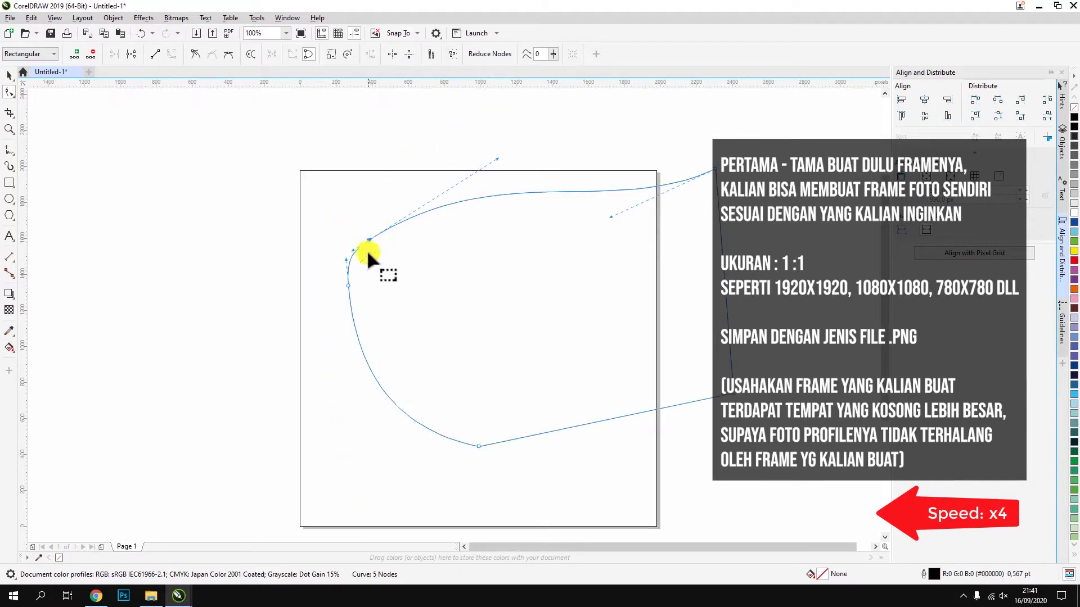
pyautogui.scroll(2, 366, 369)
pyautogui.doubleClick(366, 365)
pyautogui.scroll(-2, 424, 333)
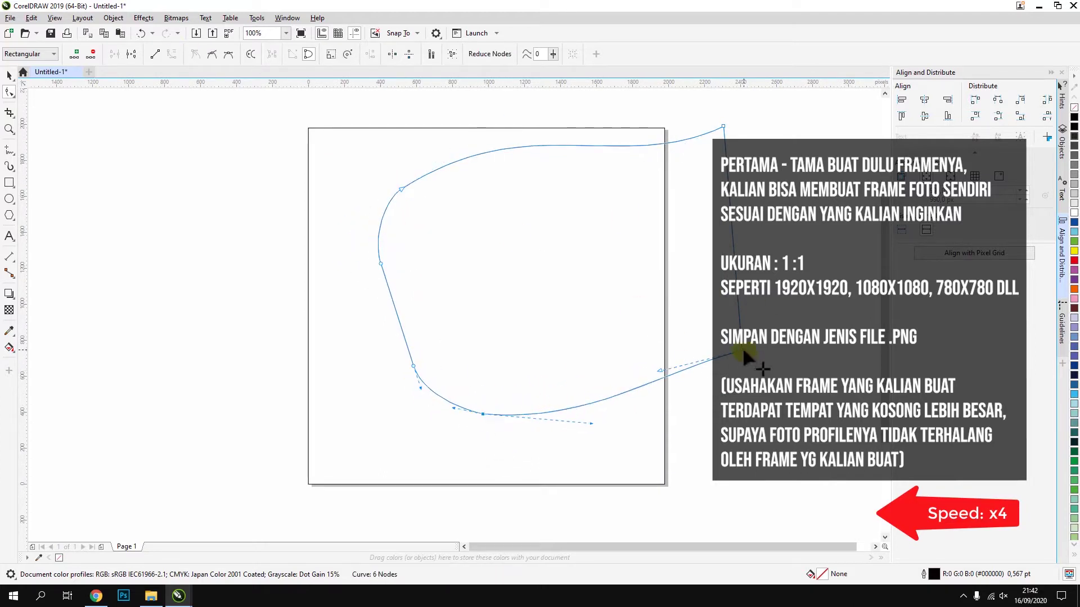
pyautogui.moveTo(400, 84); pyautogui.dragTo(397, 130)
pyautogui.moveTo(26, 360); pyautogui.dragTo(658, 403)
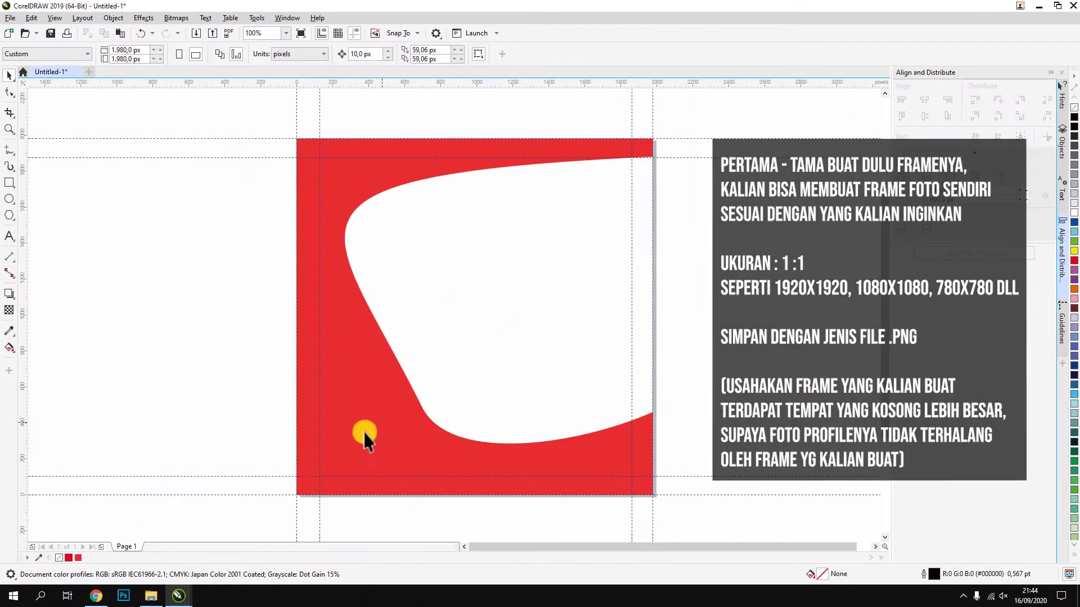
# Add 19 SEPTEMBER at the frame's top-left in the Bebas Neue font.
pyautogui.press('F8')
pyautogui.click(185, 315)
pyautogui.write('19 SEPTEMBER')
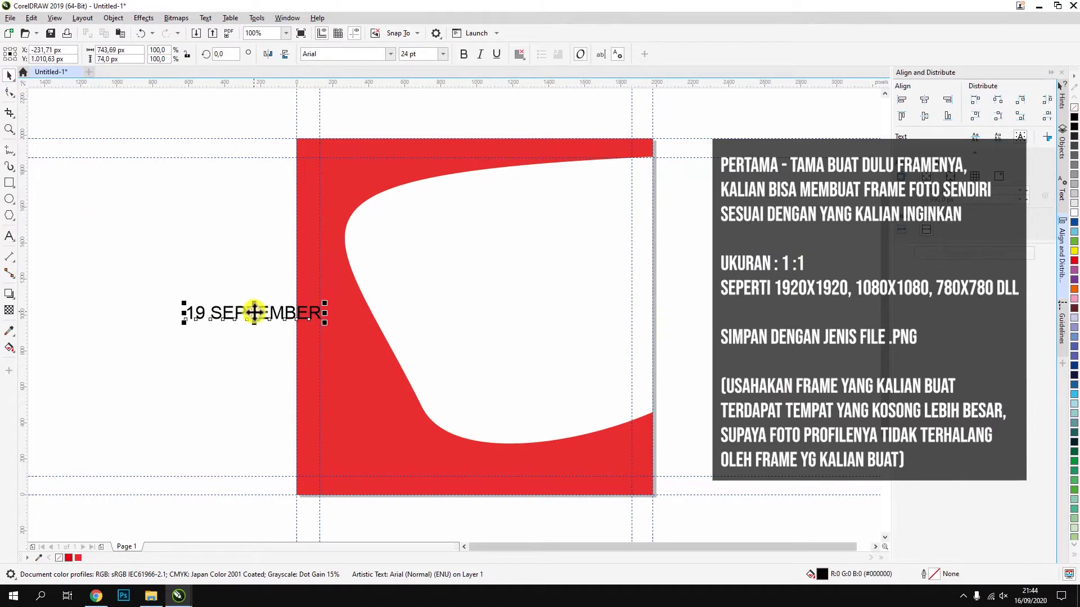
pyautogui.moveTo(254, 312); pyautogui.dragTo(389, 161)
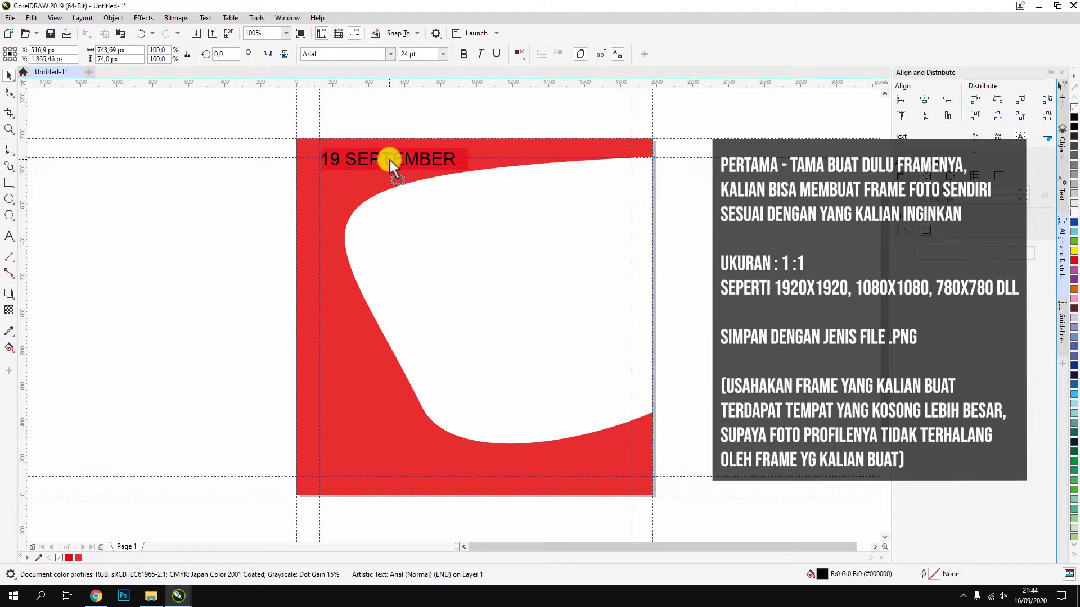
pyautogui.click(390, 53)
pyautogui.click(345, 53)
pyautogui.write('bebas')
pyautogui.press('Return')
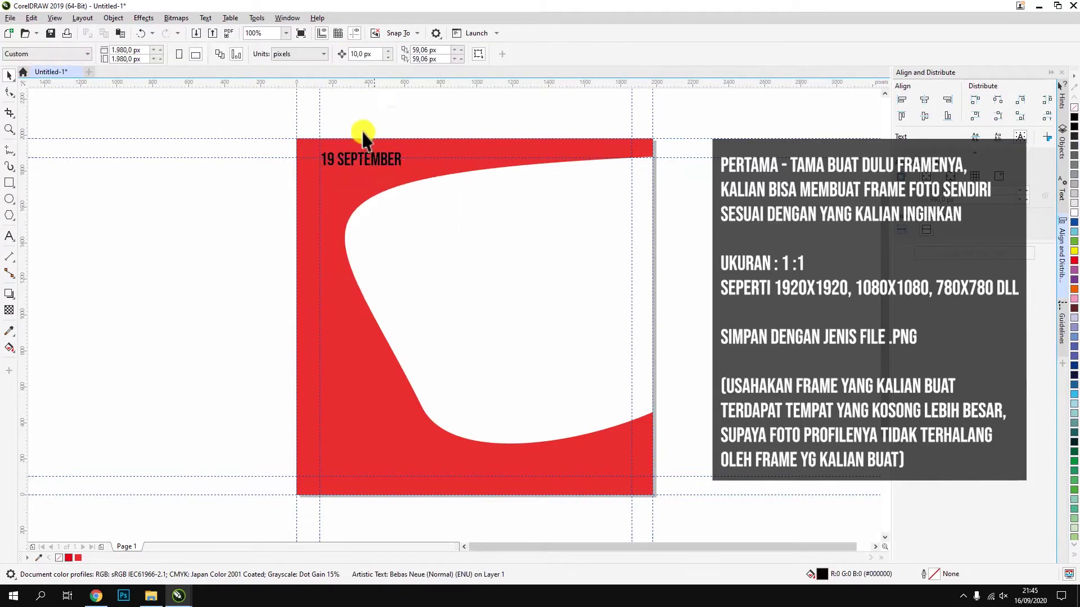
pyautogui.scroll(2, 393, 121)
pyautogui.press('Escape')
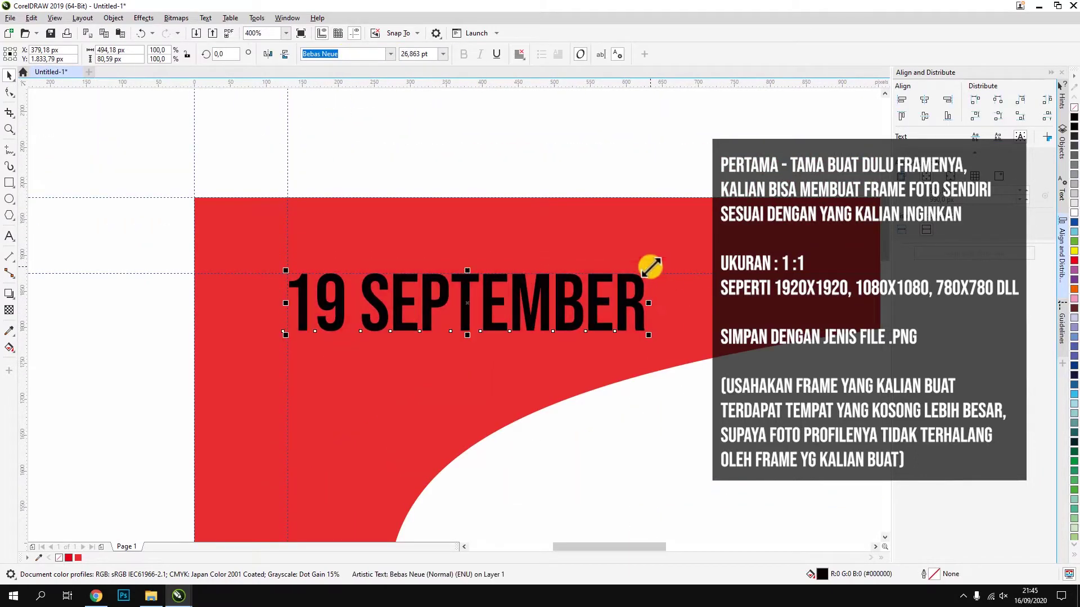
# Colour the date text white and start a new text block lower on the frame.
pyautogui.click(1074, 213)
pyautogui.scroll(-2, 495, 197)
pyautogui.press('Escape')
pyautogui.scroll(-1, 449, 232)
pyautogui.click(449, 229)
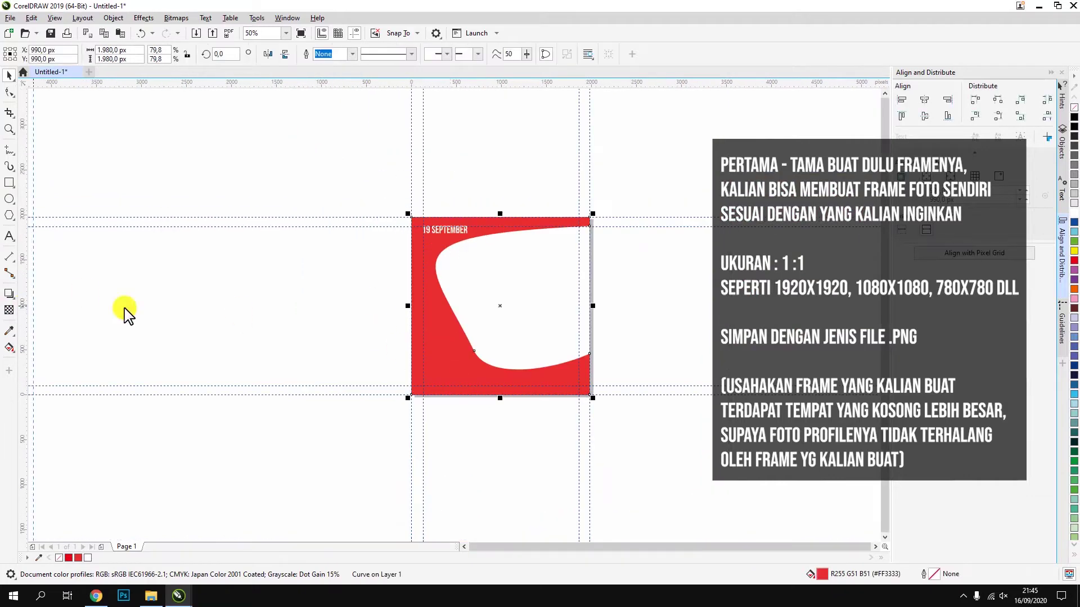
pyautogui.press('Escape')
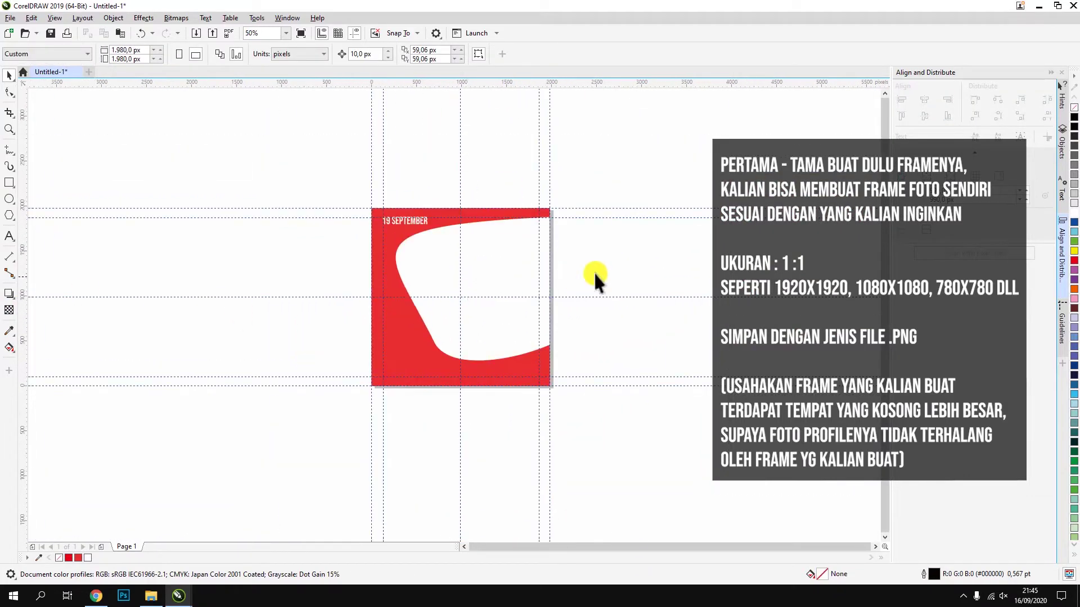
pyautogui.scroll(1, 464, 310)
pyautogui.click(10, 237)
pyautogui.click(261, 313)
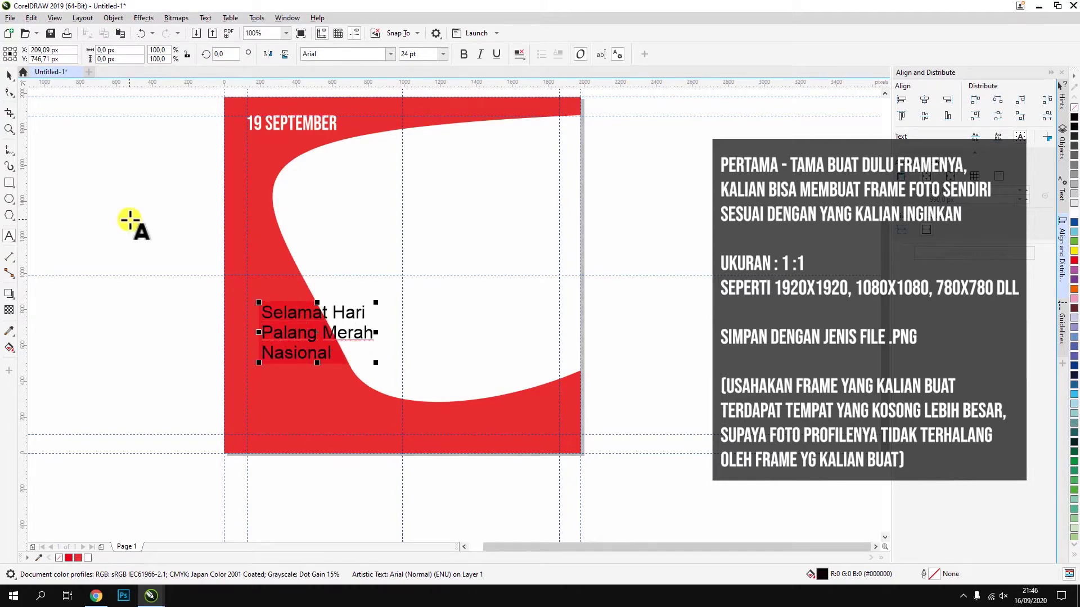
# Move the greeting up and left, make it bold and enlarge it.
pyautogui.hotkey('ctrl', 'space')
pyautogui.scroll(1, 284, 290)
pyautogui.moveTo(287, 332); pyautogui.dragTo(265, 276)
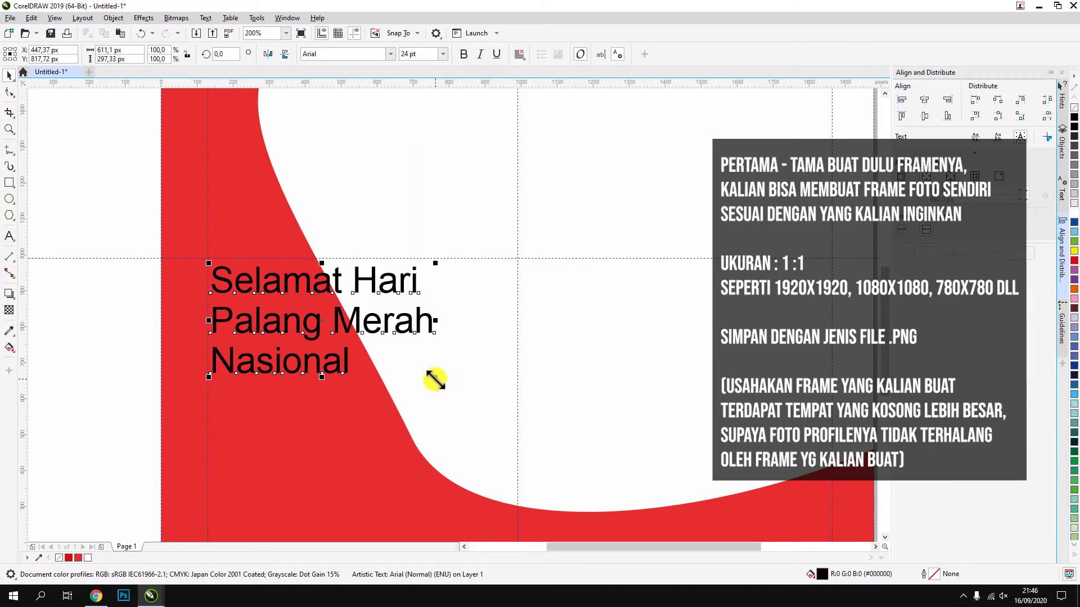
pyautogui.click(390, 54)
pyautogui.click(464, 54)
pyautogui.moveTo(446, 378); pyautogui.dragTo(561, 427)
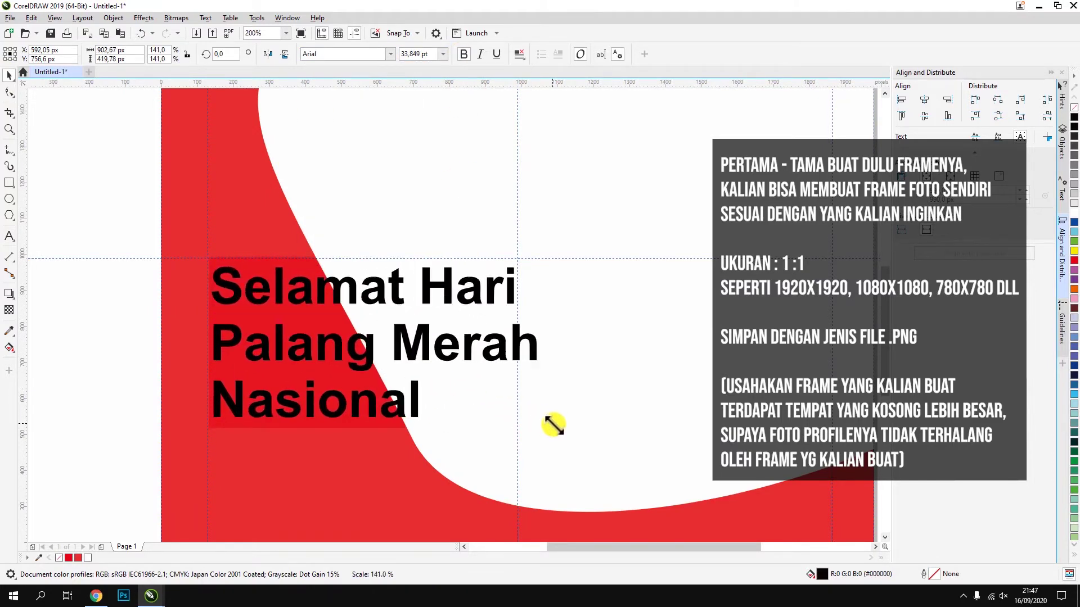
# Fill the greeting red with a 3.0 pt white outline, and copy 19 SEPTEMBER near the bottom.
pyautogui.scroll(-1, 490, 378)
pyautogui.click(1068, 262)
pyautogui.scroll(1, 446, 350)
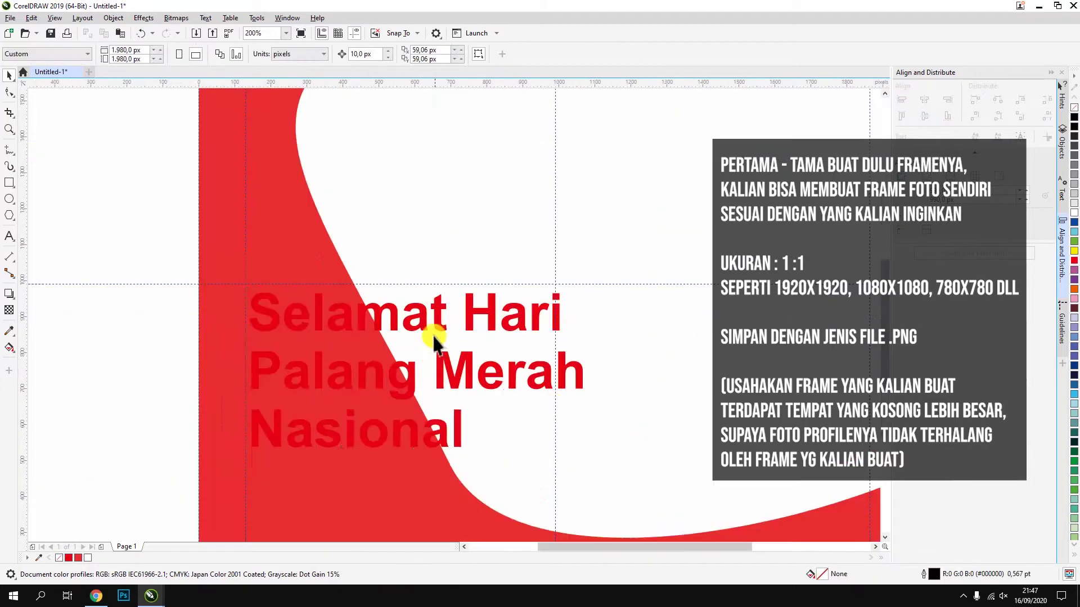
pyautogui.doubleClick(925, 574)
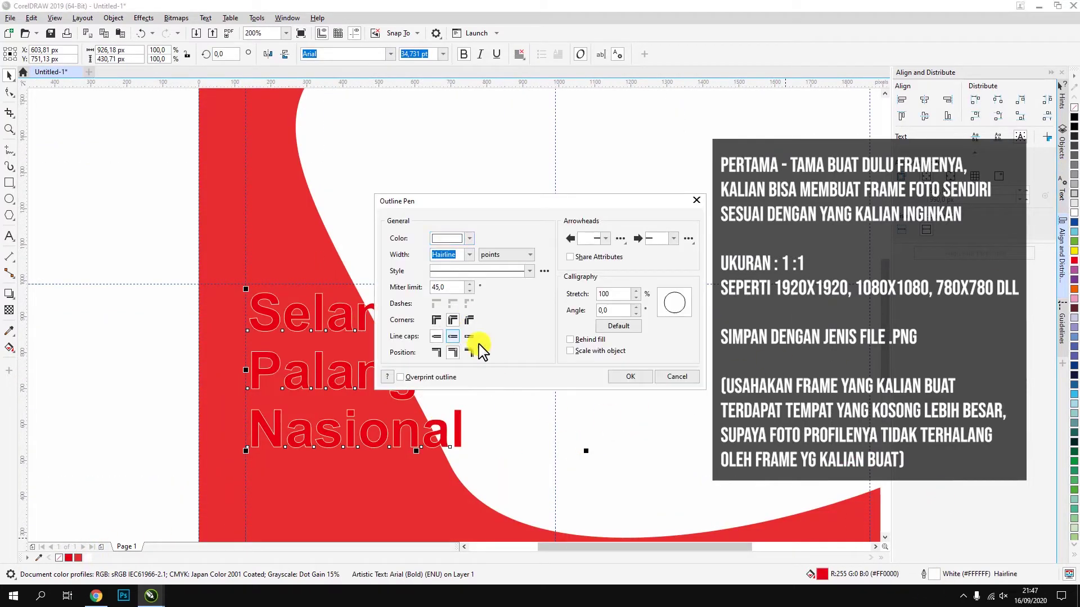
pyautogui.click(470, 255)
pyautogui.click(455, 328)
pyautogui.press('Return')
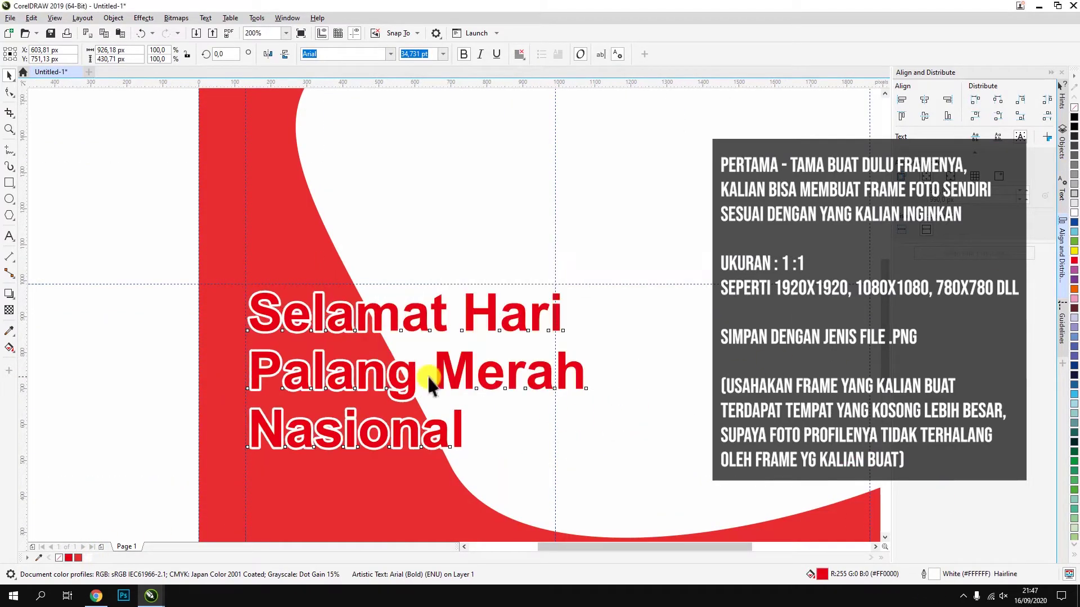
pyautogui.scroll(-1, 434, 373)
pyautogui.moveTo(362, 173); pyautogui.dragTo(369, 446)
pyautogui.write('SETETES D')
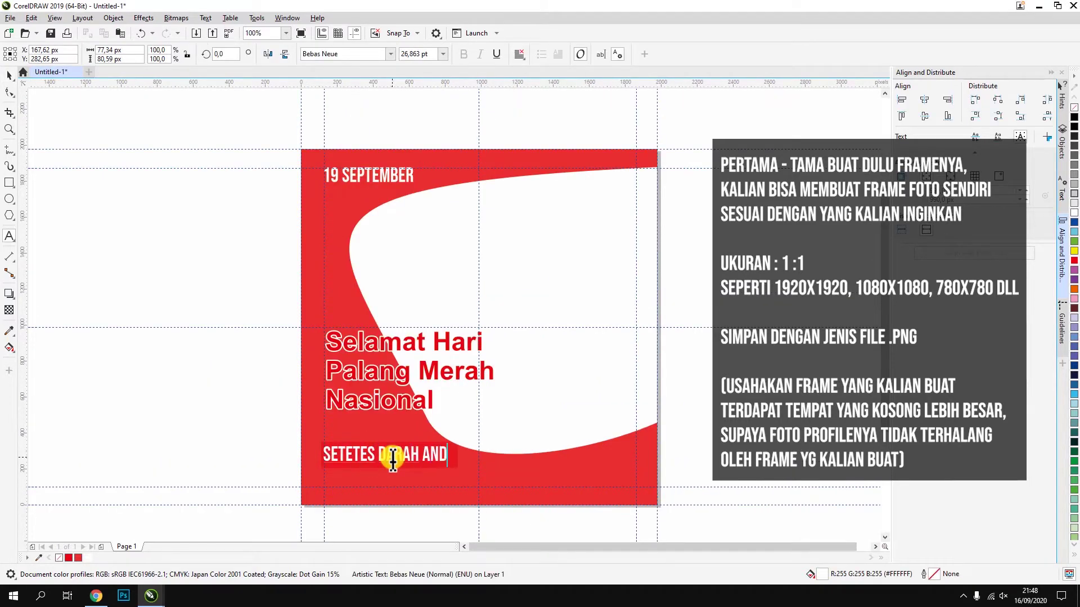
# Retype the bottom caption over two lines to read SETETES DARAH ANDA NYAWA BAGI SESAMA.
pyautogui.write('ARAH AND')
pyautogui.press('Return')
pyautogui.write('N')
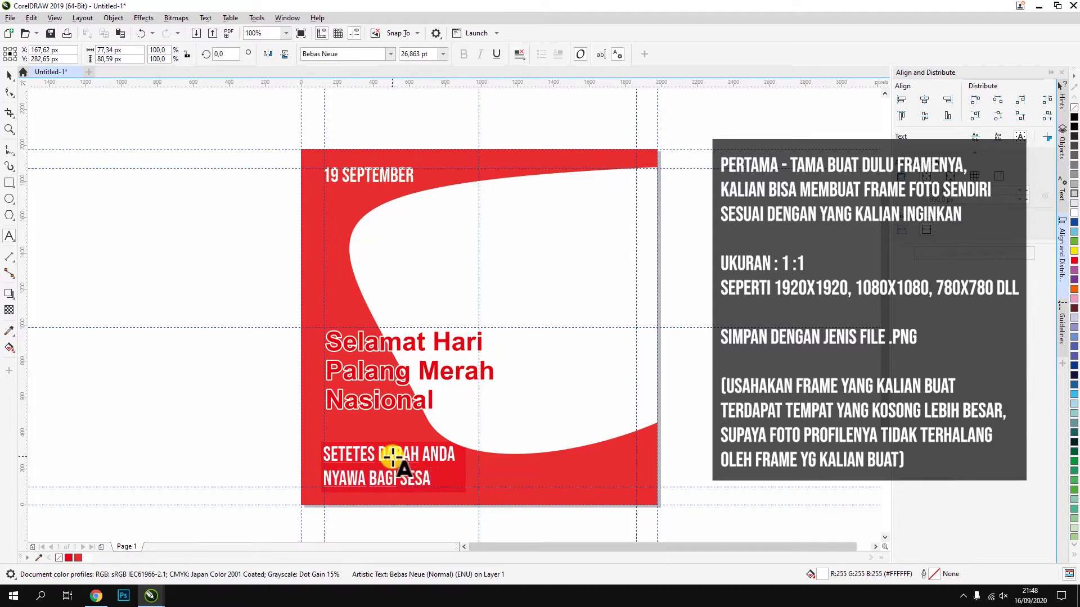
pyautogui.scroll(1, 357, 501)
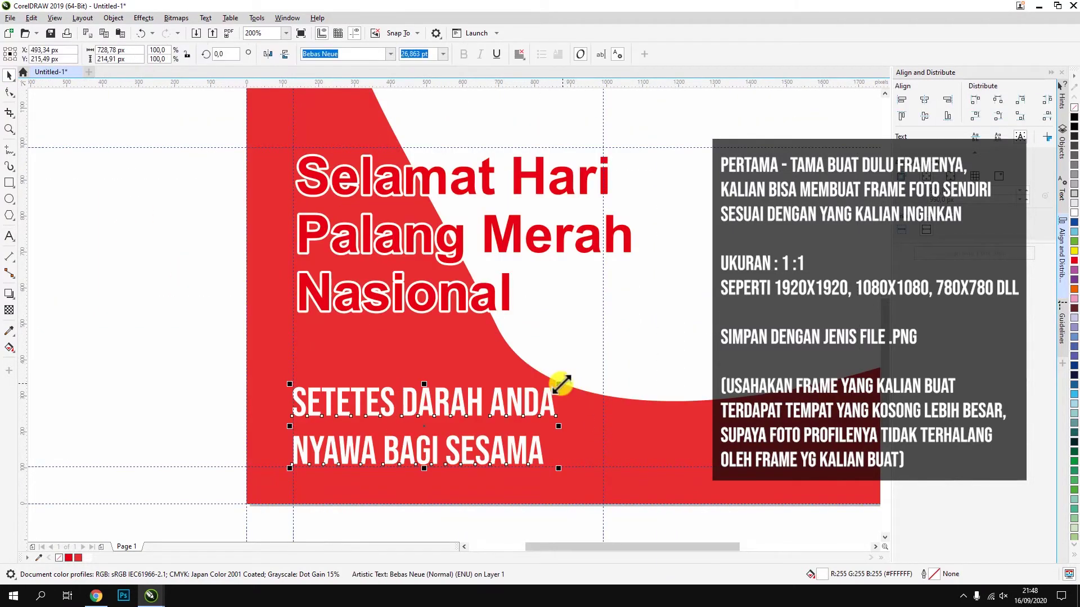
pyautogui.scroll(-1, 372, 496)
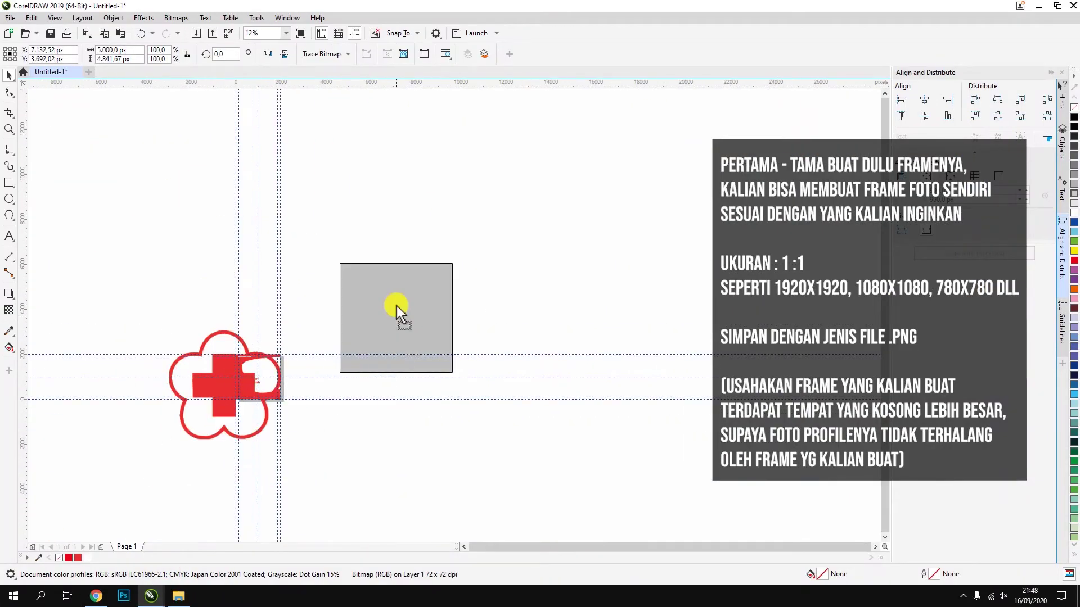
# Import the red-cross emblem, trace it with Outline Trace > Logo, and move the result aside.
pyautogui.click(396, 306)
pyautogui.click(322, 54)
pyautogui.click(405, 104)
pyautogui.press('Return')
pyautogui.moveTo(591, 284); pyautogui.dragTo(446, 272)
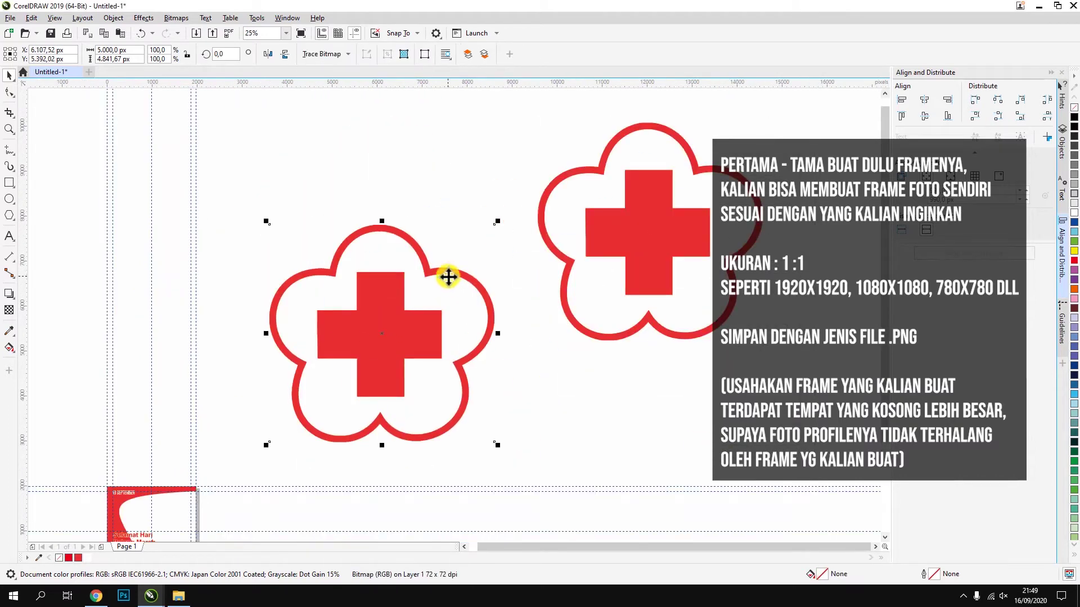
# Shrink the traced logo and position it on the red frame's lower curve.
pyautogui.scroll(-2, 446, 272)
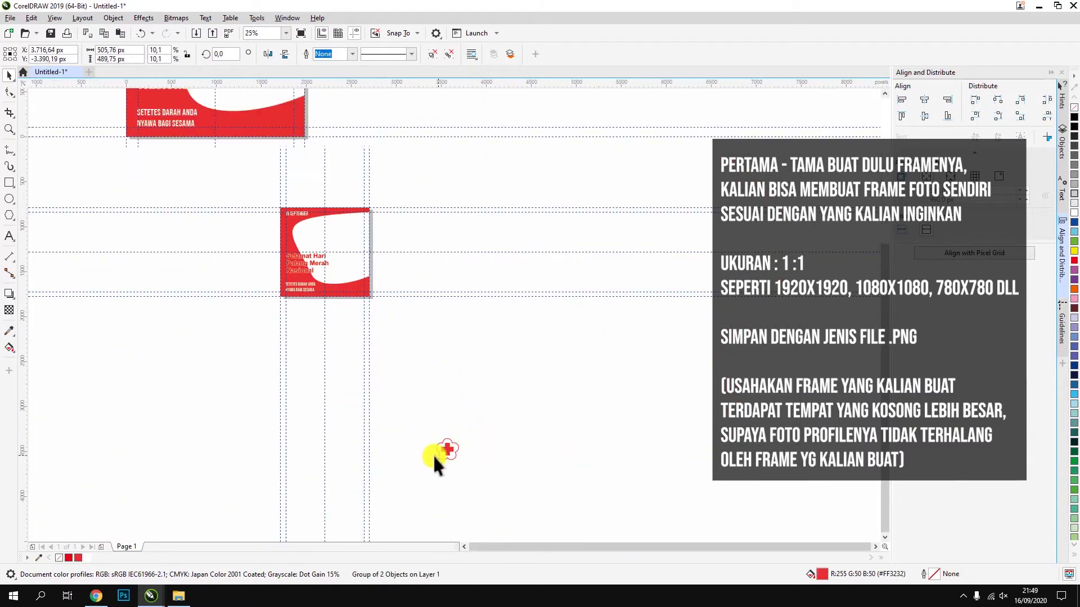
pyautogui.moveTo(444, 450); pyautogui.dragTo(261, 147)
pyautogui.scroll(1, 329, 183)
pyautogui.scroll(1, 329, 183)
pyautogui.scroll(1, 349, 213)
pyautogui.press('Escape')
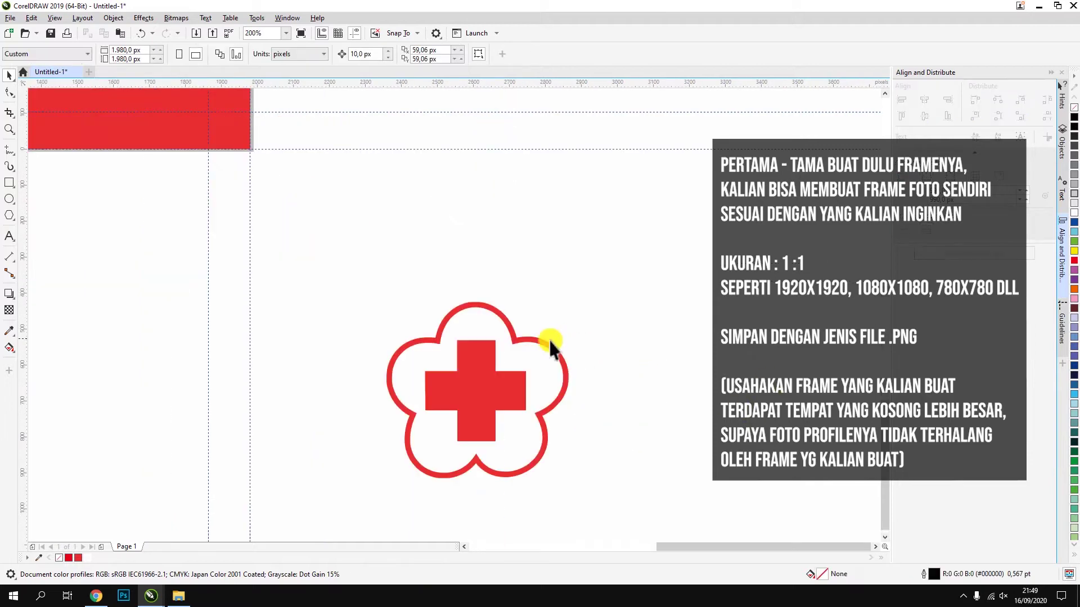
pyautogui.rightClick(549, 340)
pyautogui.press('Escape')
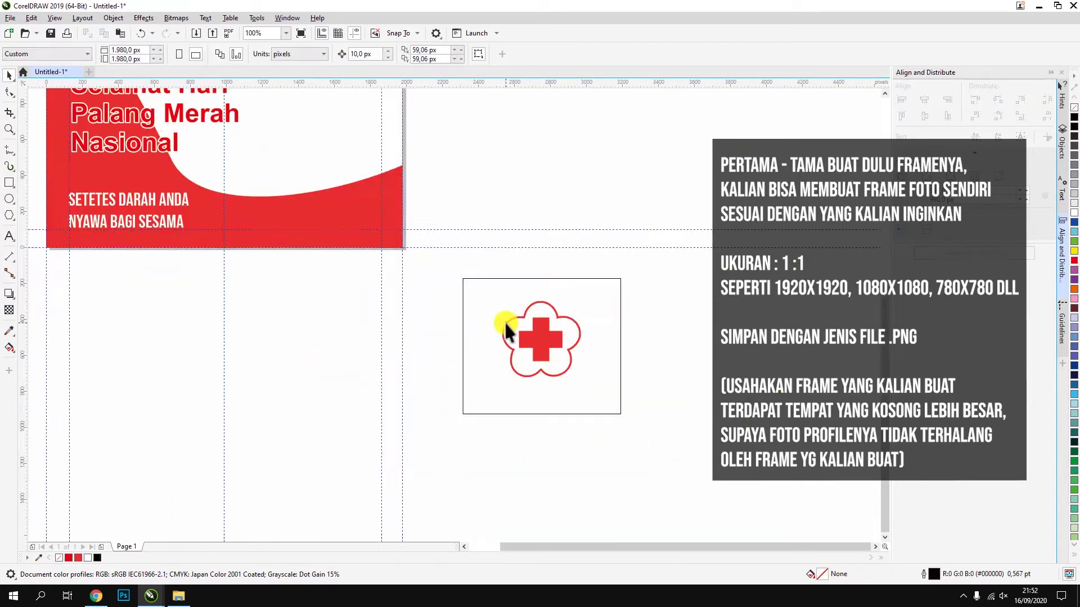
pyautogui.moveTo(508, 330); pyautogui.dragTo(273, 225)
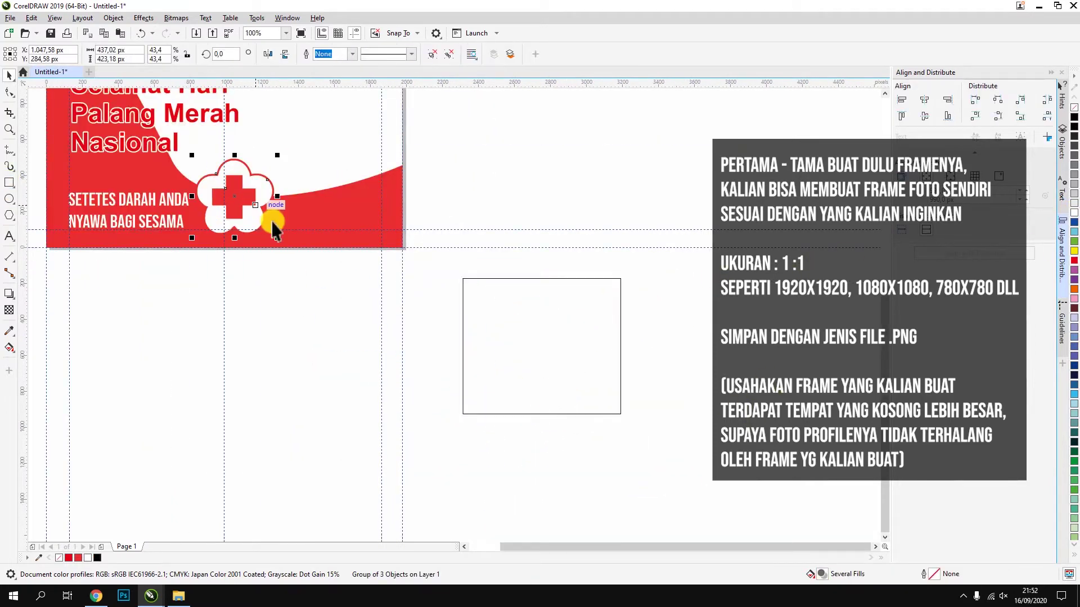
# Place a copy of the logo group in the frame's top white area.
pyautogui.scroll(1, 361, 304)
pyautogui.scroll(1, 431, 333)
pyautogui.click(412, 316)
pyautogui.scroll(-2, 410, 309)
pyautogui.scroll(1, 328, 325)
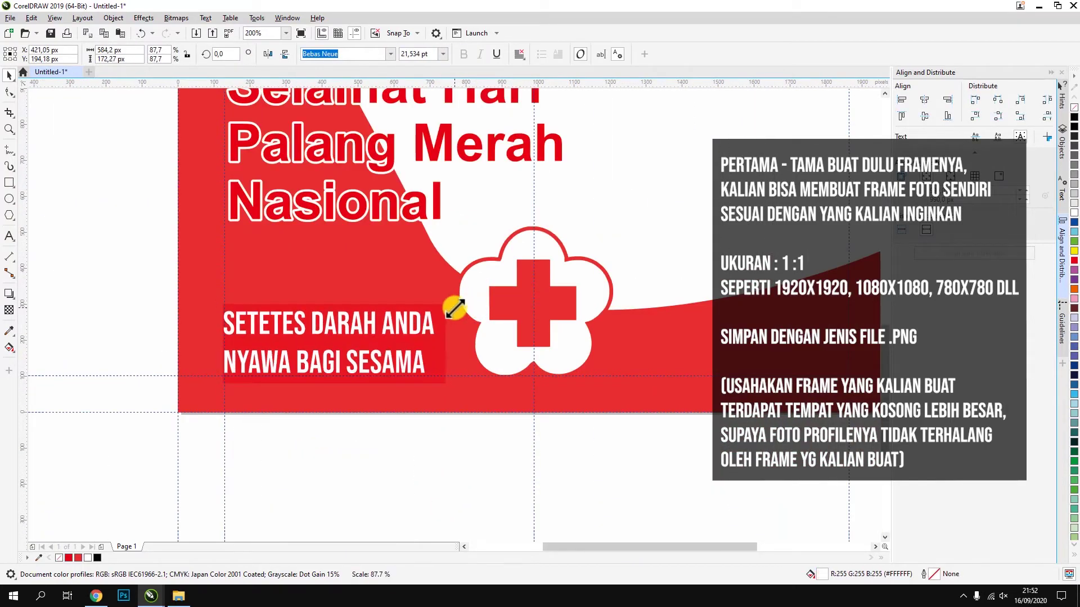
pyautogui.scroll(-1, 329, 325)
pyautogui.click(372, 385)
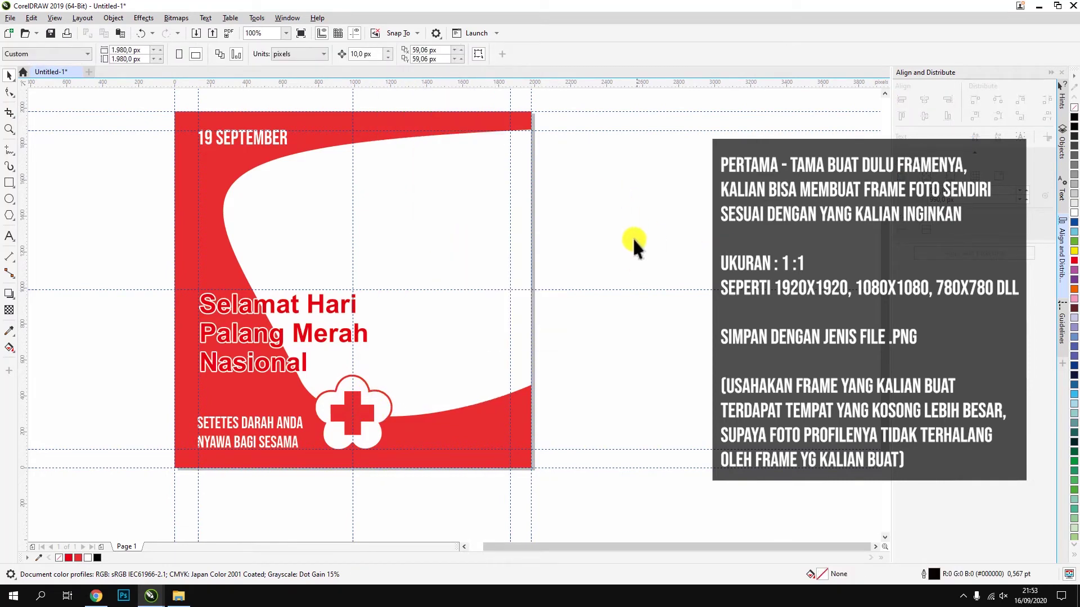
pyautogui.moveTo(360, 414); pyautogui.dragTo(441, 203)
pyautogui.scroll(1, 441, 205)
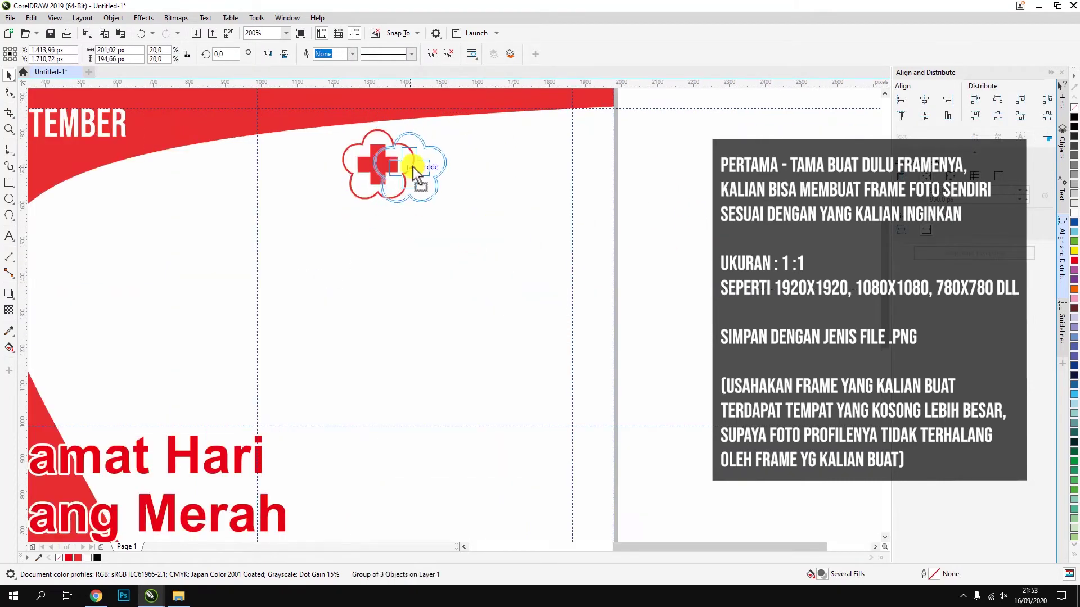
# Add bold Palang Merah Indonesia text beside the top logo.
pyautogui.click(528, 280)
pyautogui.scroll(-1, 530, 288)
pyautogui.press('F8')
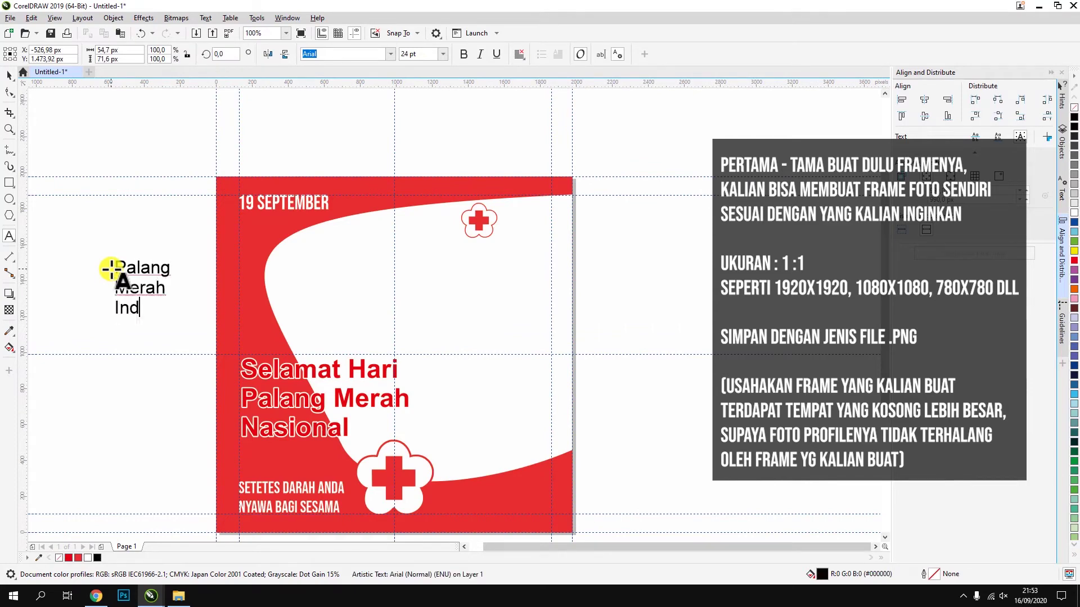
pyautogui.moveTo(152, 293)
pyautogui.mouseDown()
pyautogui.moveTo(547, 236)
pyautogui.moveTo(518, 222)
pyautogui.mouseUp()
pyautogui.hotkey('ctrl', 'b')
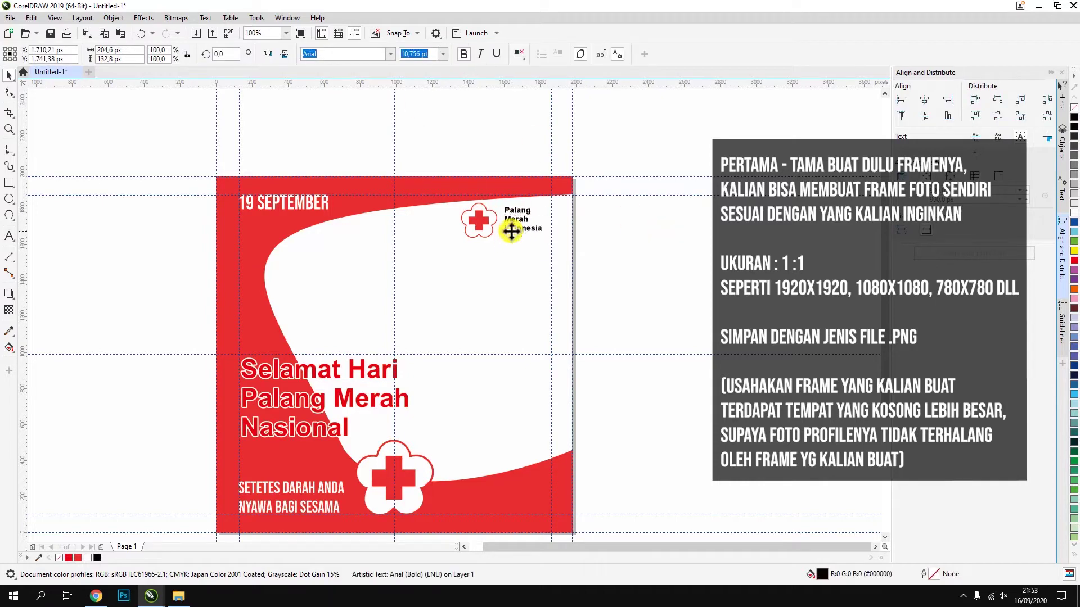
pyautogui.scroll(2, 478, 445)
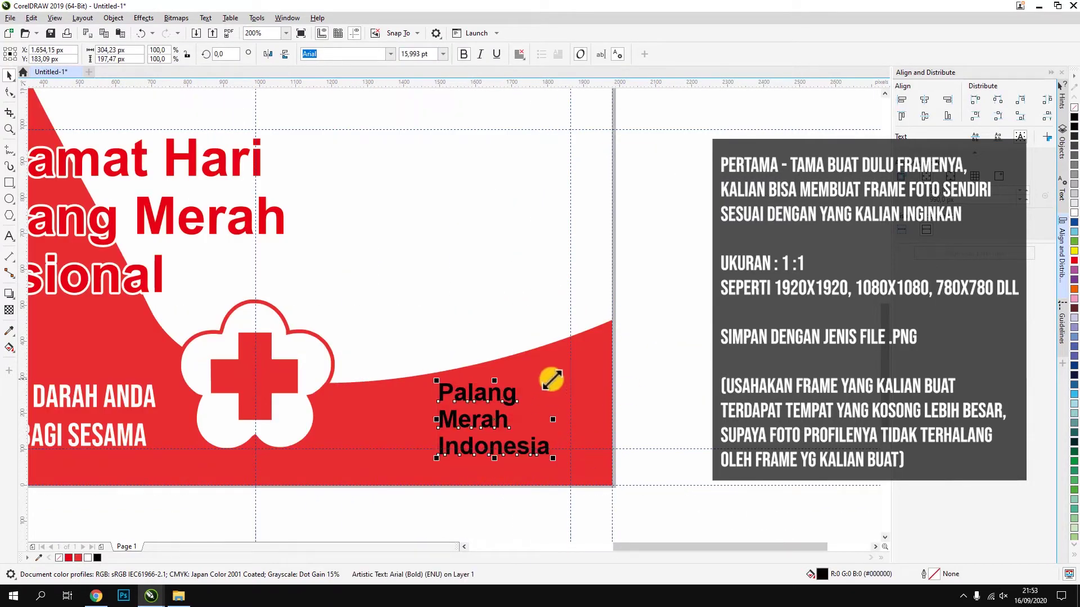
pyautogui.press('Escape')
# Begin exporting the frame as an image into the Documents folder.
pyautogui.scroll(-4, 554, 381)
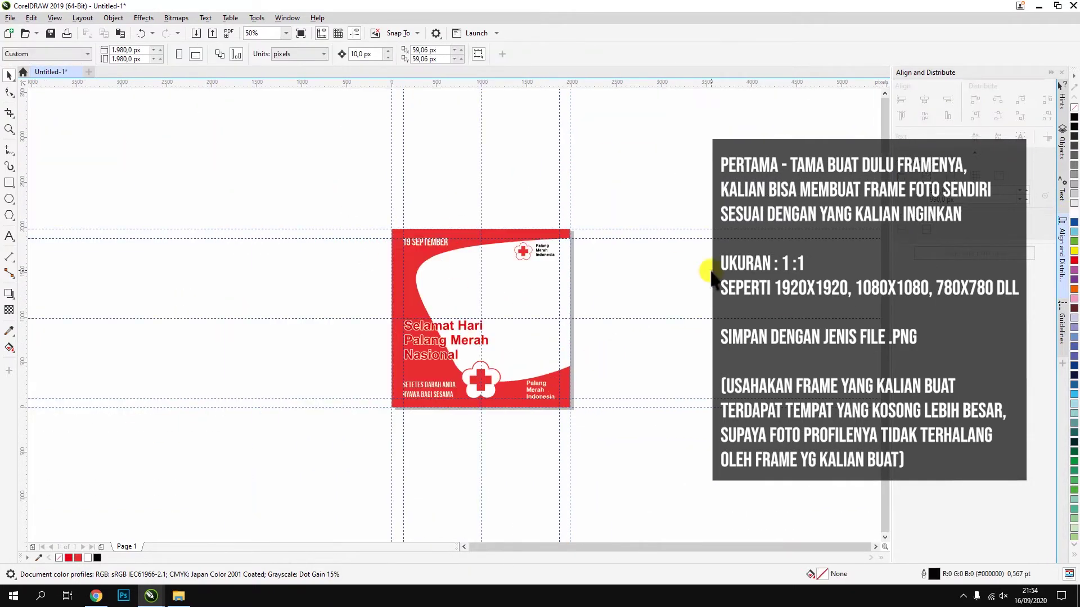
pyautogui.scroll(2, 549, 366)
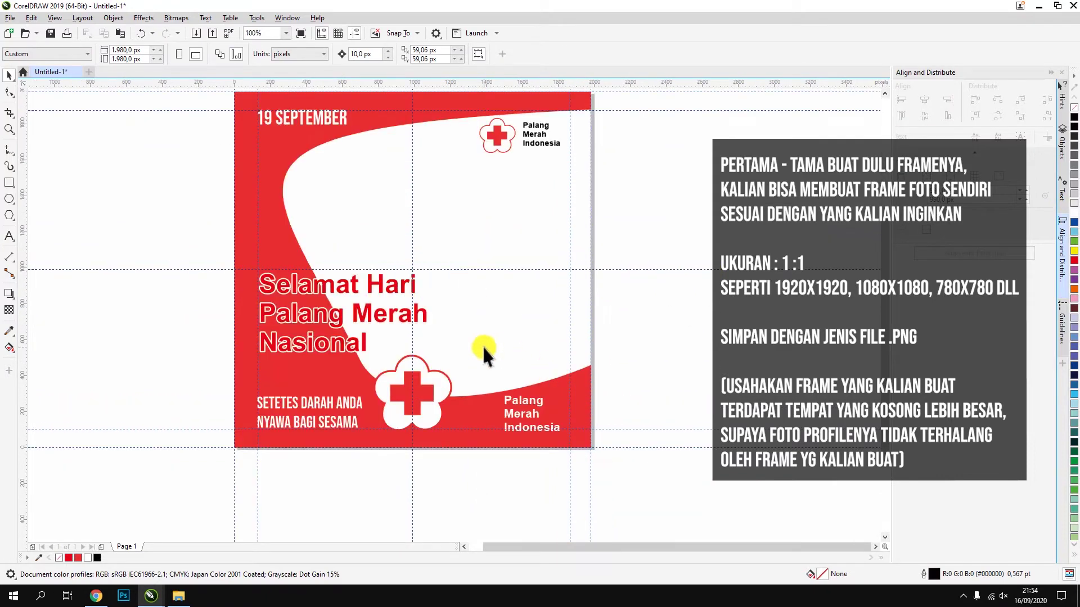
pyautogui.scroll(-2, 375, 457)
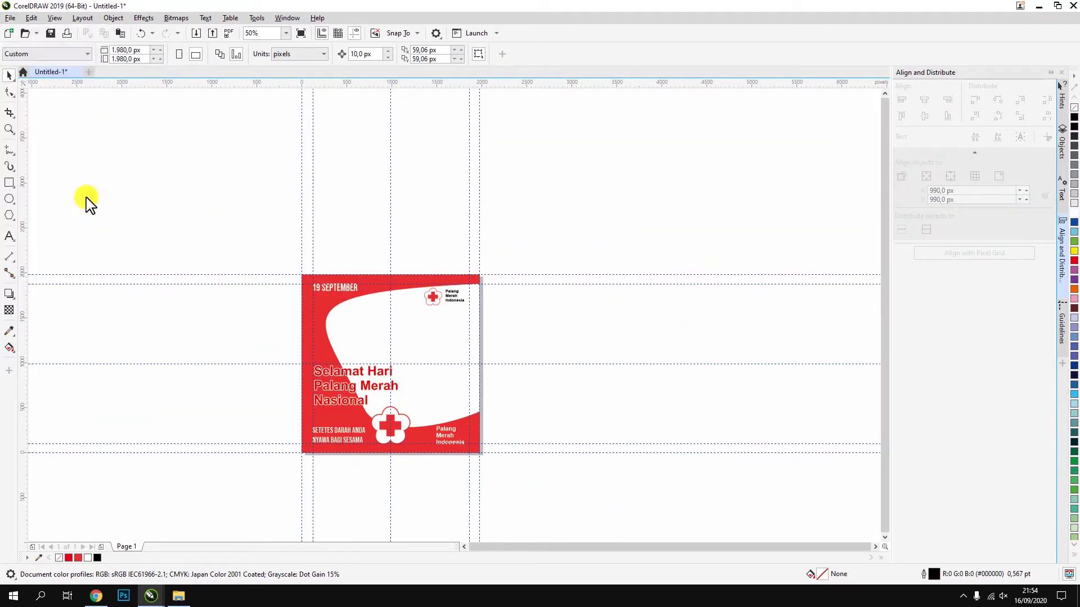
pyautogui.hotkey('ctrl', 'e')
pyautogui.click(51, 91)
# Export the frame as Hari Palang Merah Nasional.png, a transparent PNG 24-bit image.
pyautogui.write('Haru')
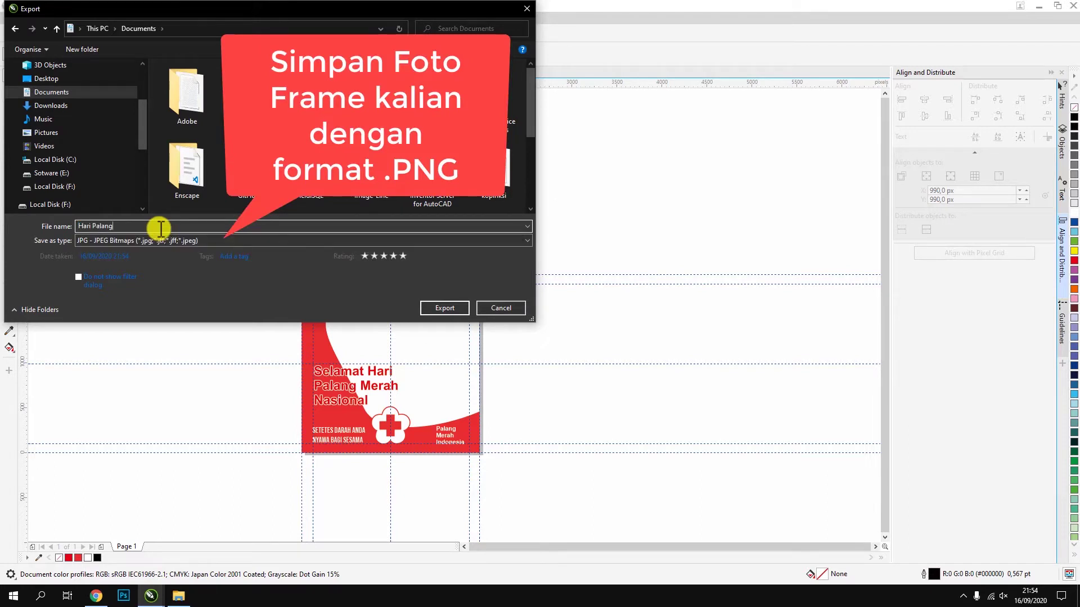
pyautogui.write('Merah Nasional')
pyautogui.click(127, 241)
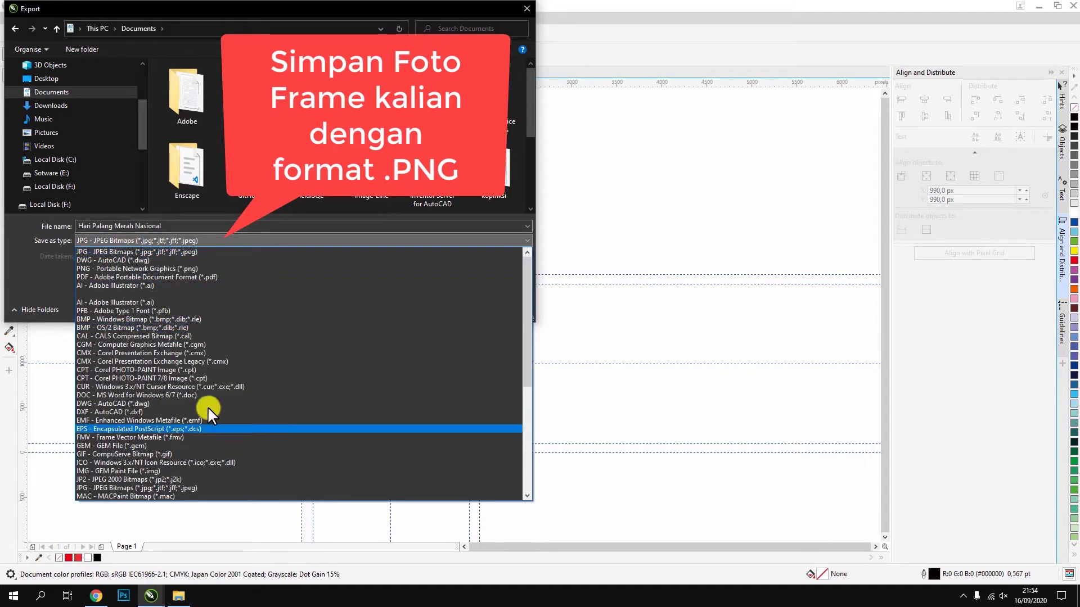
pyautogui.click(116, 268)
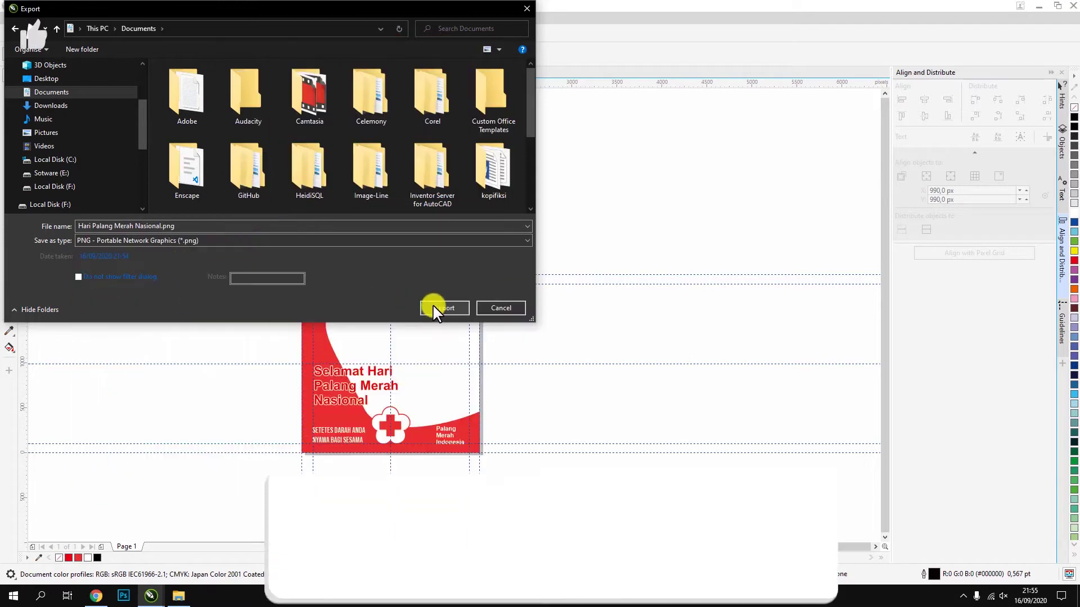
pyautogui.click(436, 307)
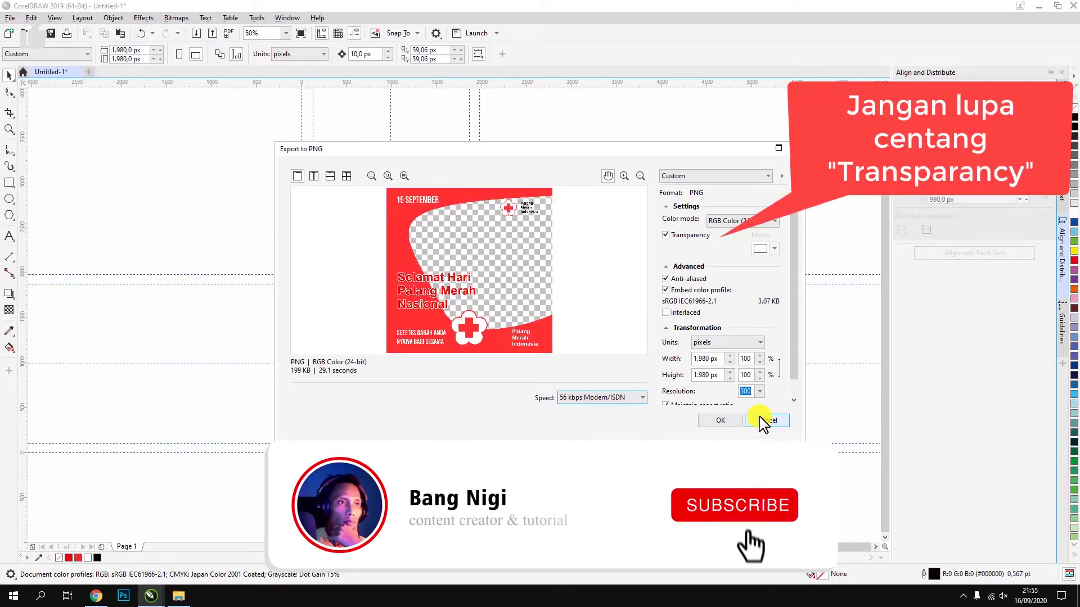
pyautogui.click(692, 176)
pyautogui.click(700, 219)
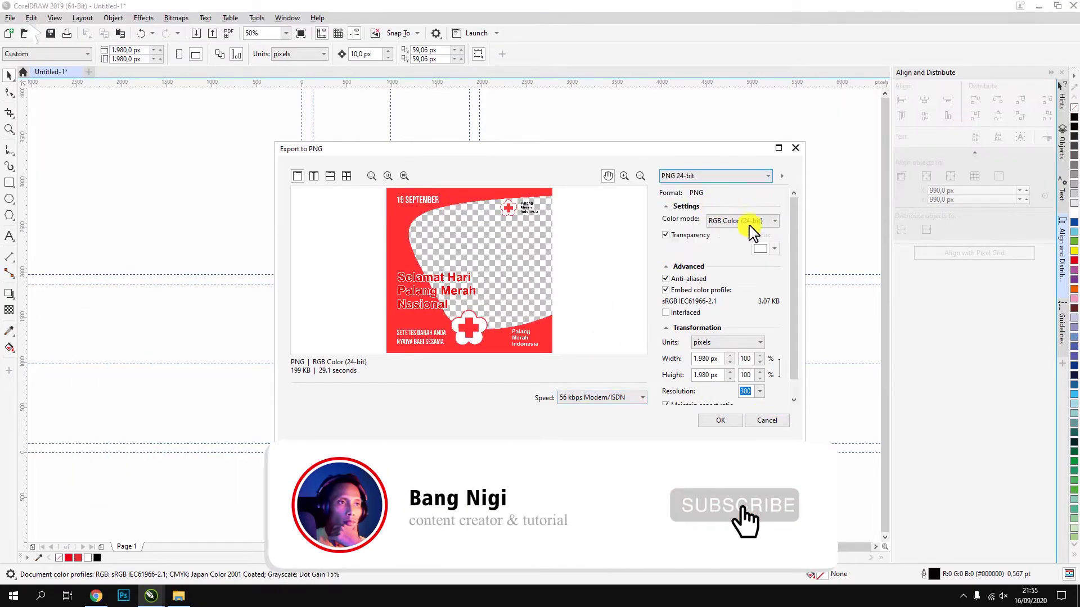
pyautogui.click(721, 420)
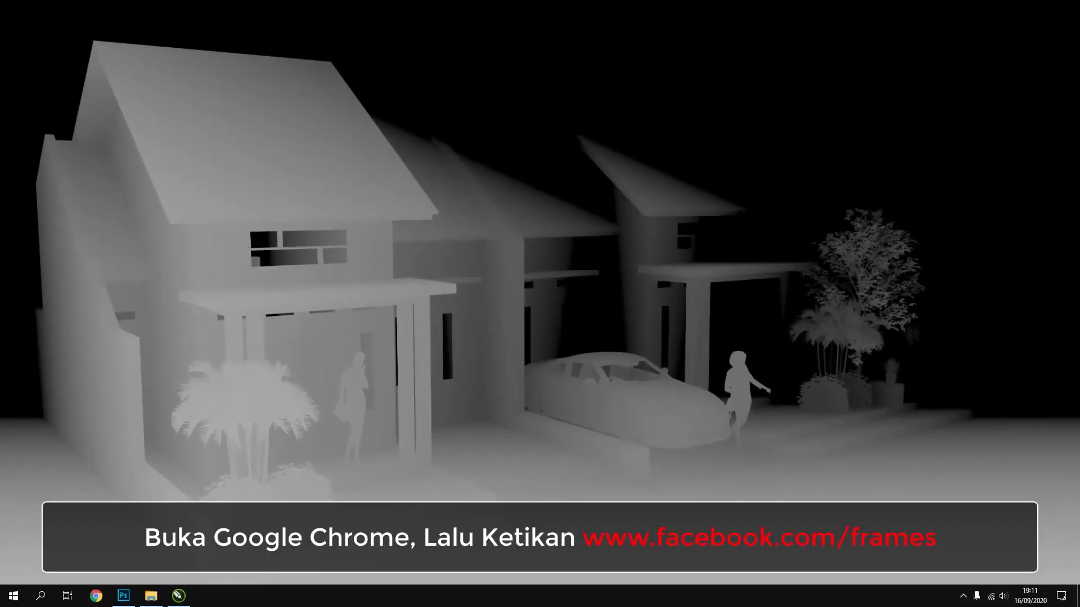
# Open a maximized Chrome window and go to facebook.com/frames.
pyautogui.click(96, 596)
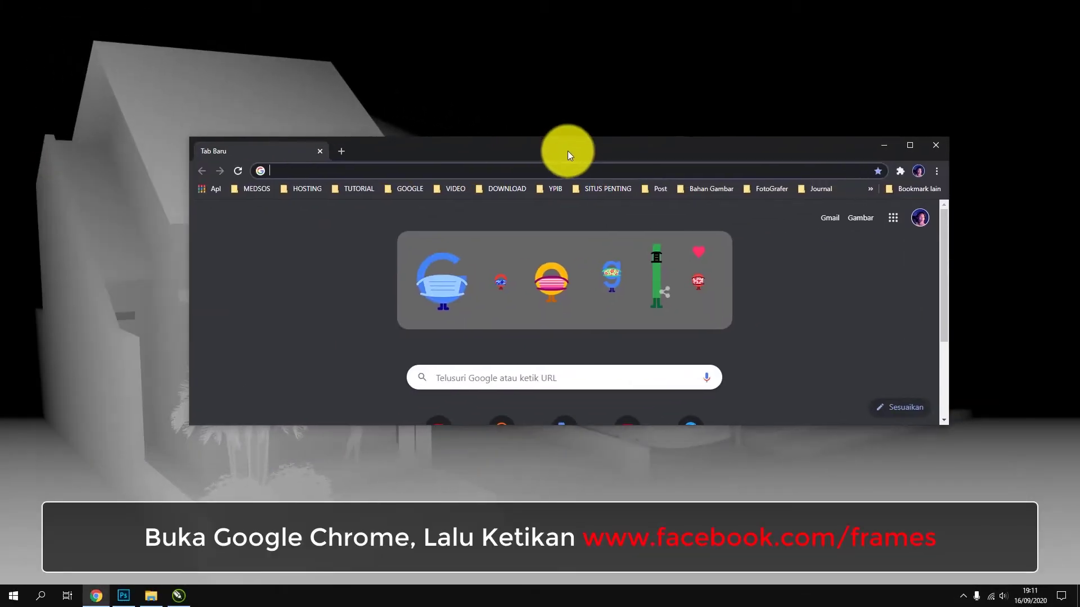
pyautogui.click(909, 145)
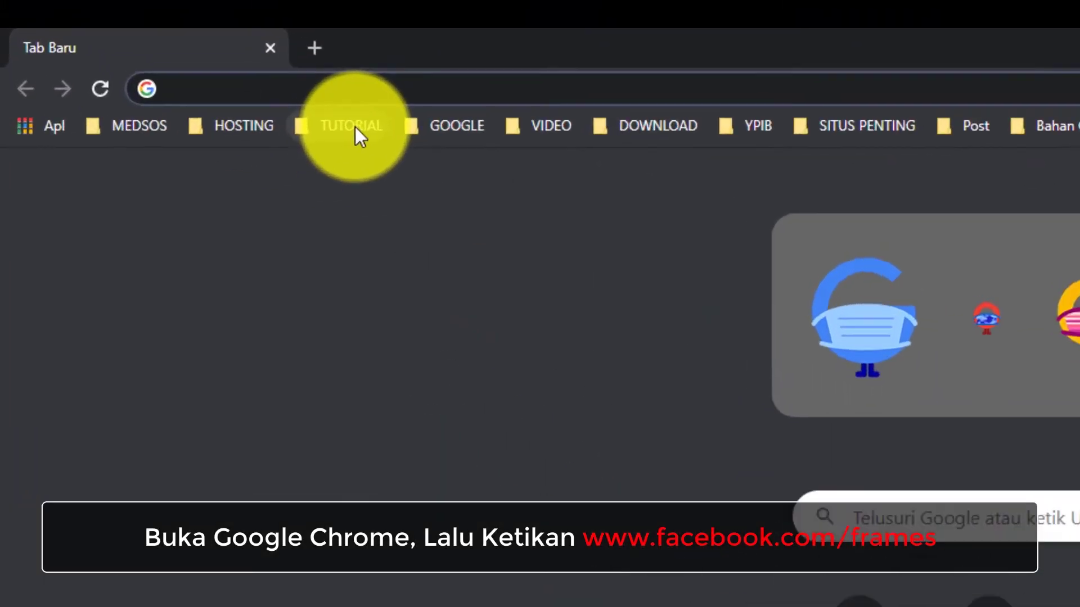
pyautogui.write('facebo')
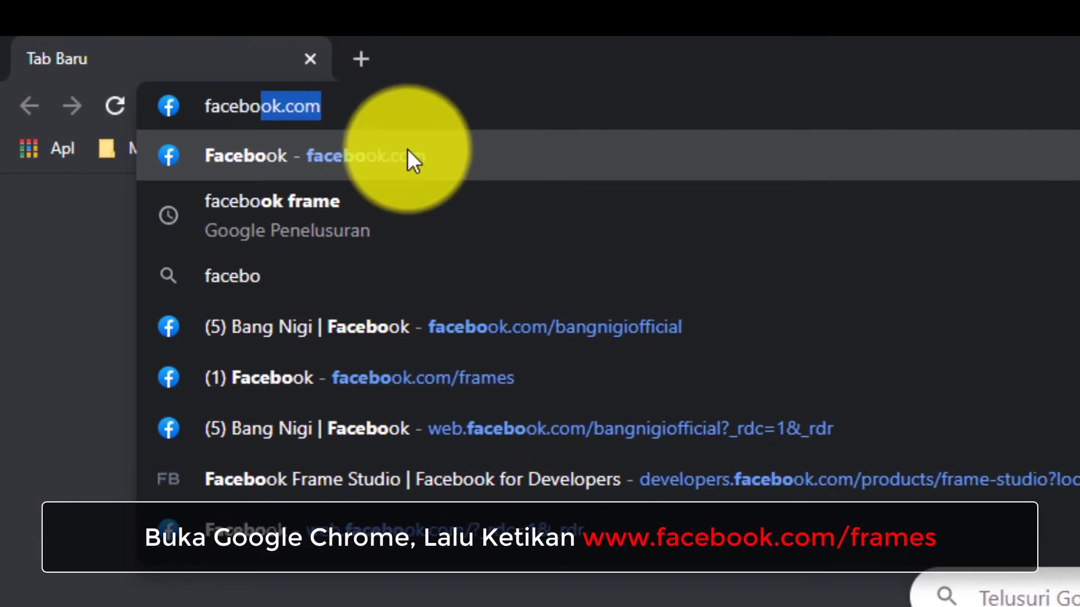
pyautogui.write('ok.com/frame')
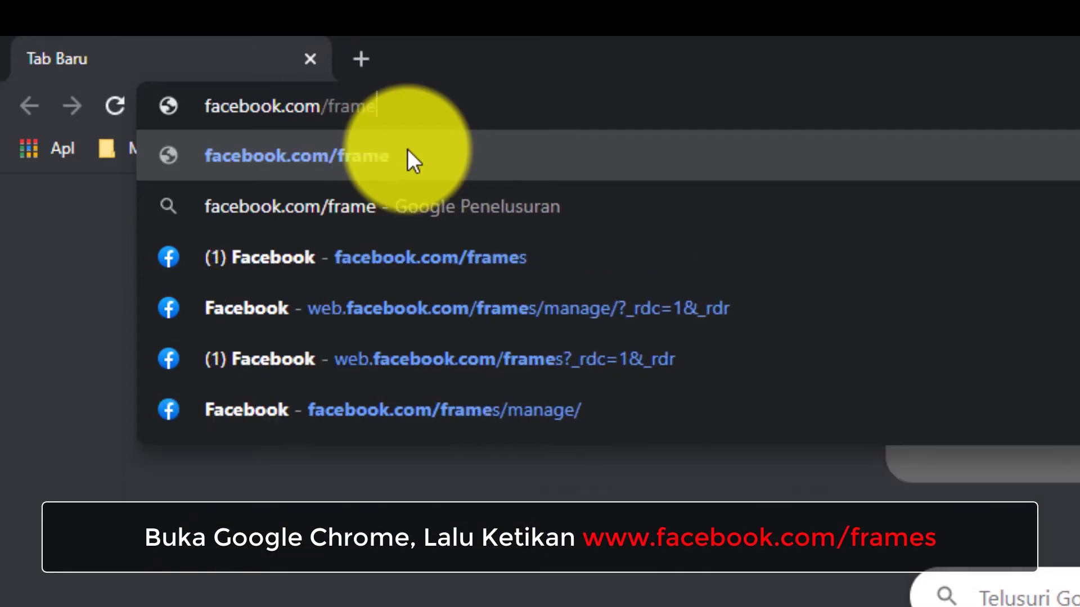
pyautogui.write('s')
pyautogui.press('Return')
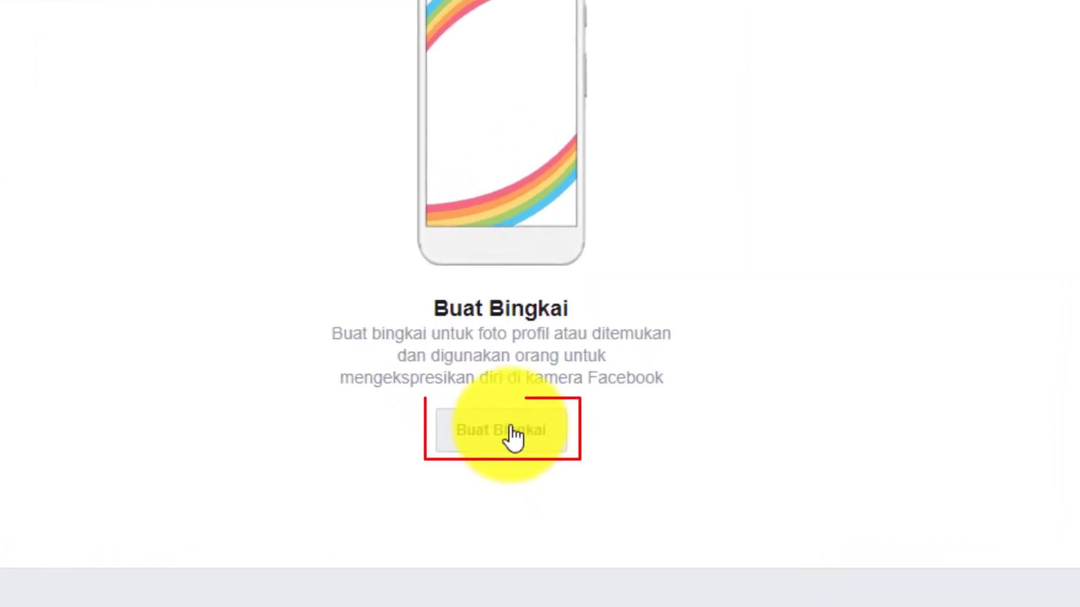
# Start a new Foto Profil frame with Create Frame in Frame Studio.
pyautogui.click(541, 448)
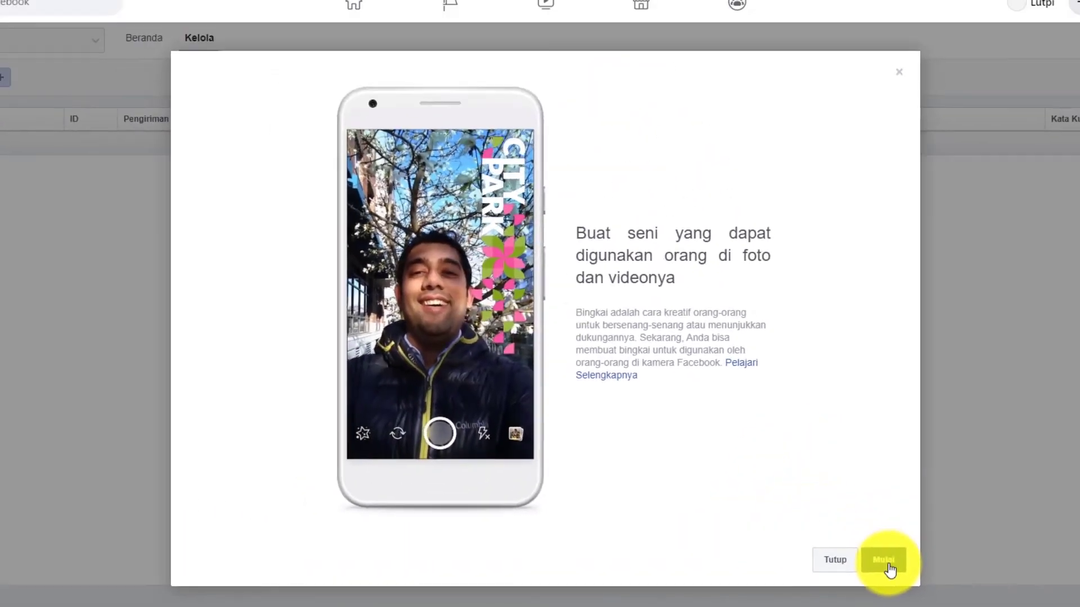
pyautogui.click(820, 530)
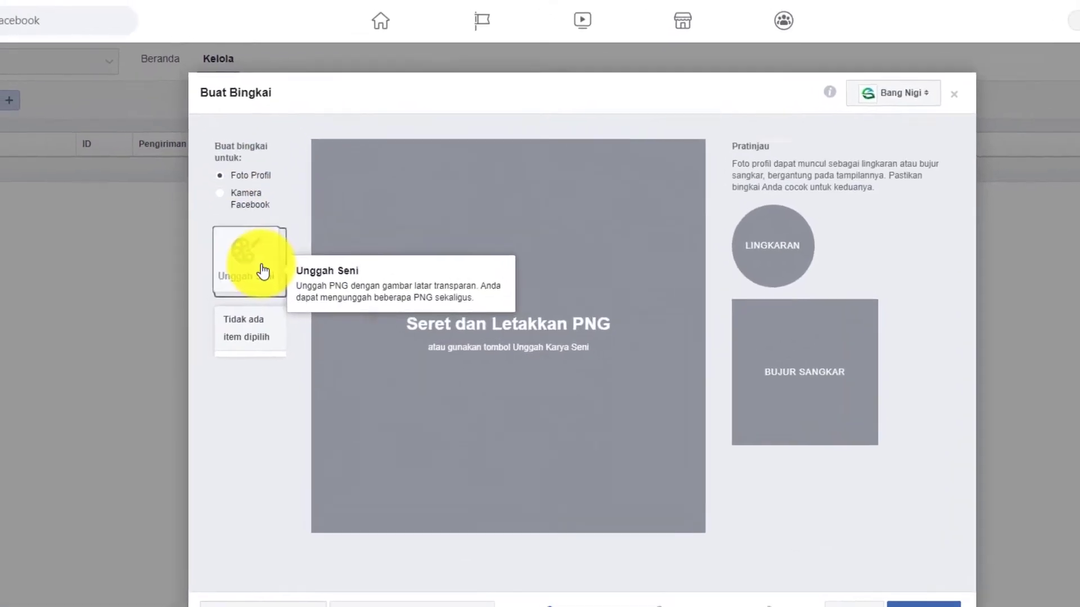
# Upload the Selamat Hari Palang Merah Indonesia PNG as the frame artwork.
pyautogui.click(263, 271)
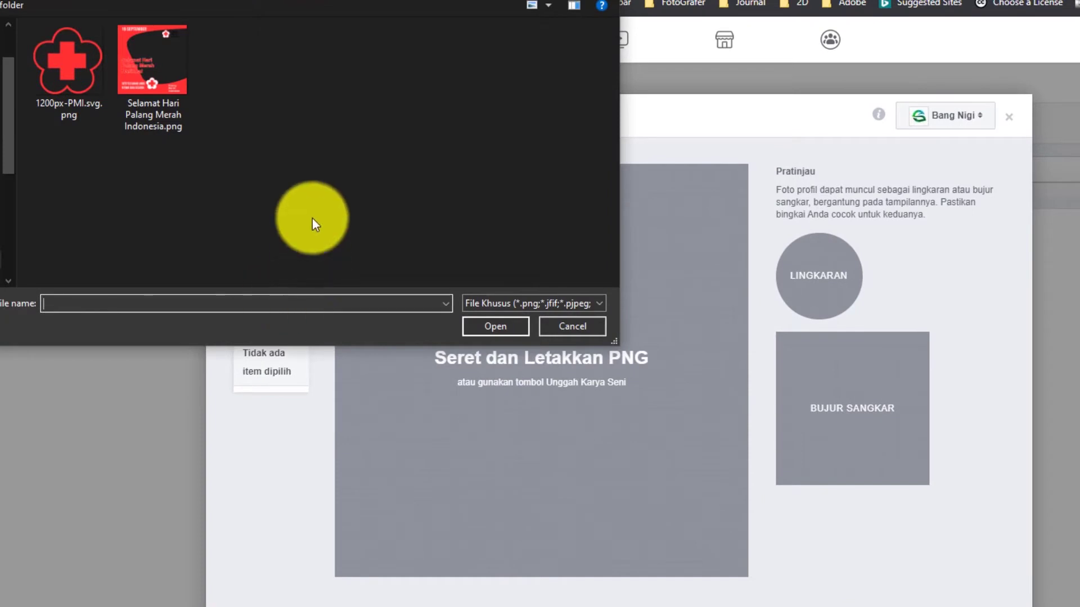
pyautogui.click(153, 46)
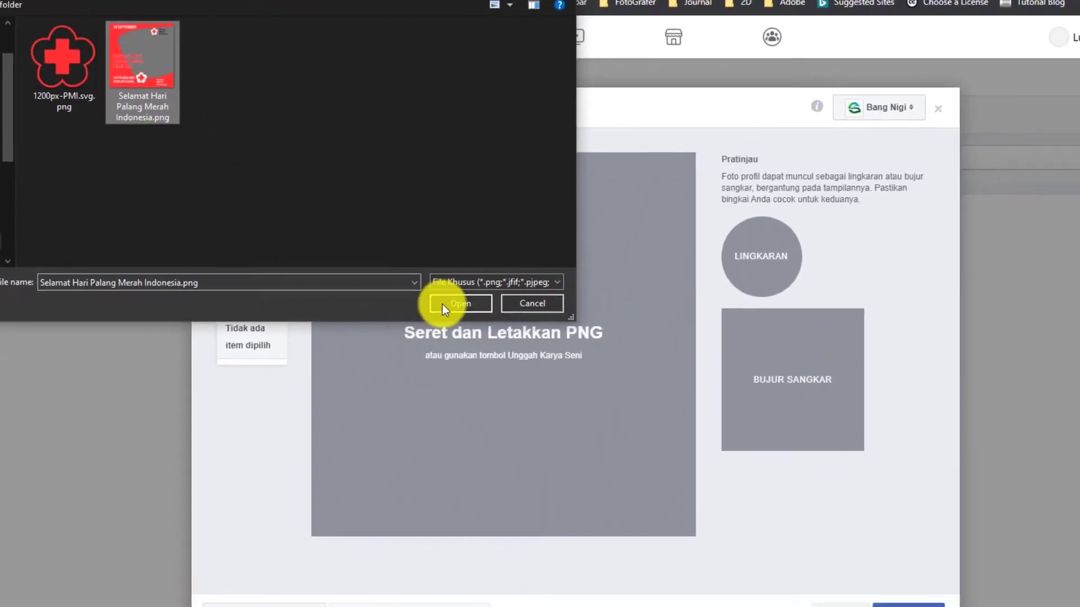
pyautogui.click(495, 326)
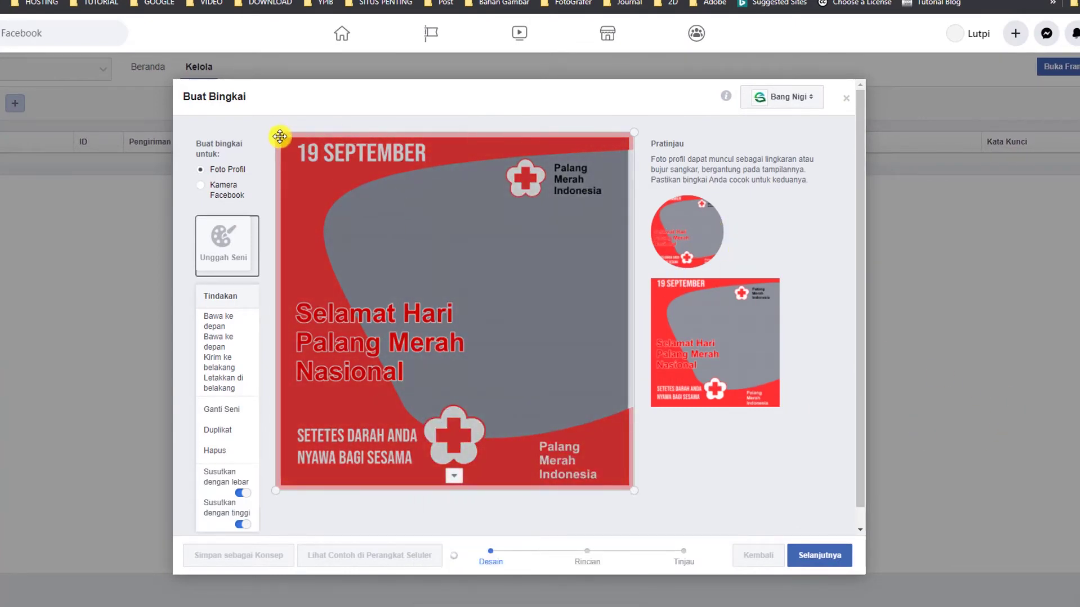
# Stretch the artwork's corners to fill the canvas, then continue to the details step.
pyautogui.moveTo(277, 134); pyautogui.dragTo(284, 139)
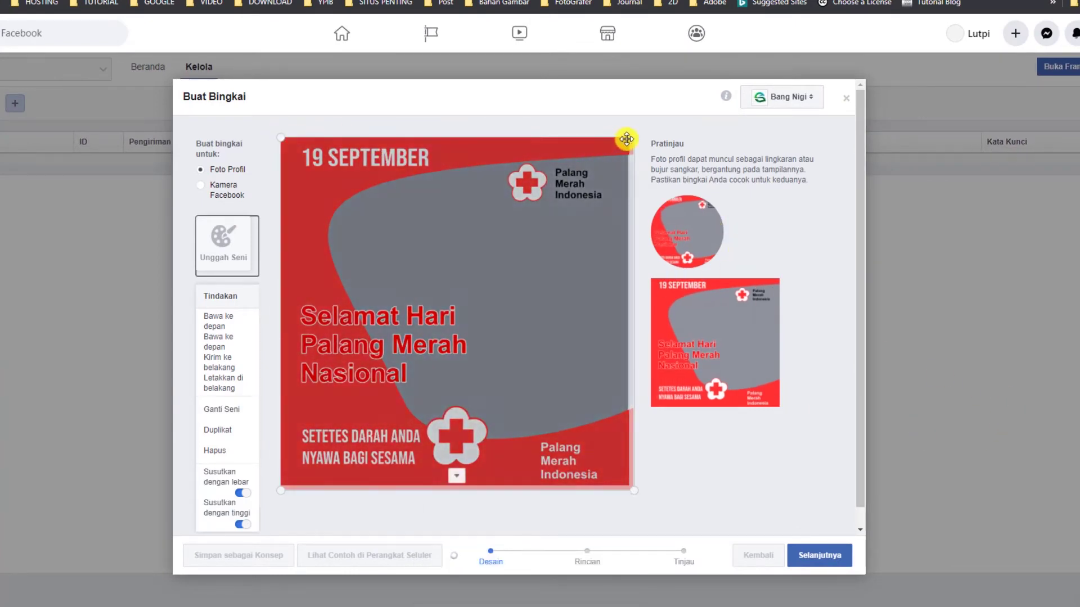
pyautogui.moveTo(631, 137); pyautogui.dragTo(641, 97)
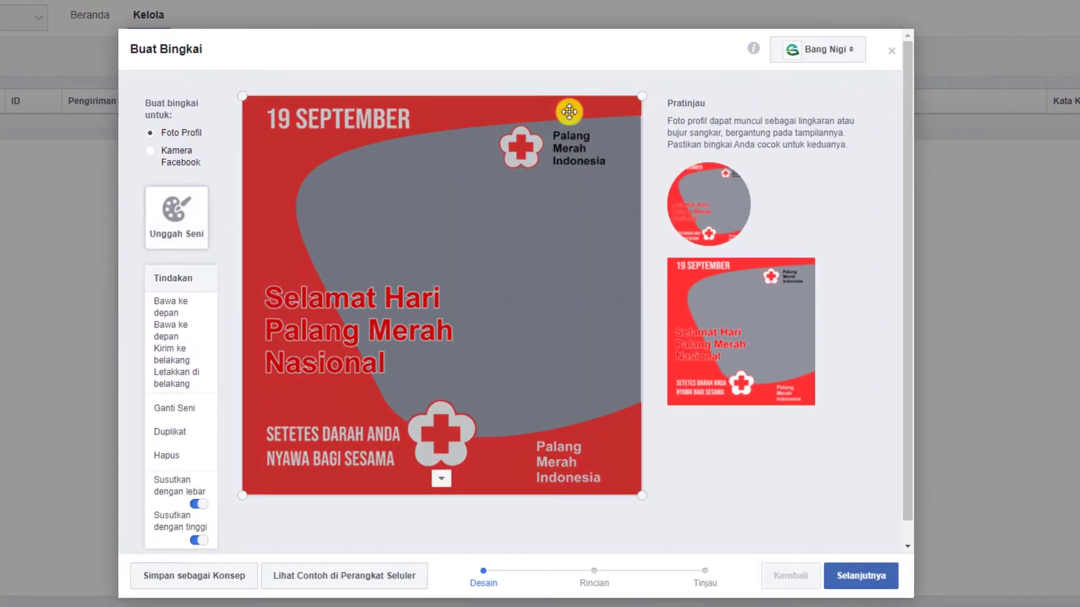
pyautogui.moveTo(647, 495); pyautogui.dragTo(649, 493)
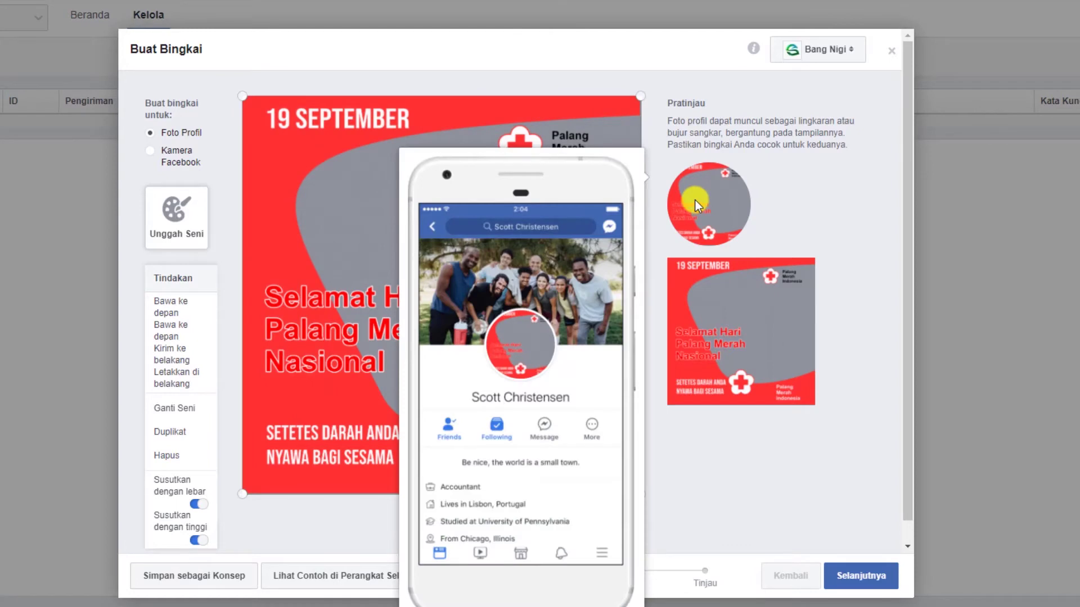
pyautogui.click(860, 575)
# Name the frame 'Hari Palang Merah Nasional'.
pyautogui.click(358, 168)
pyautogui.write('Selamat Ha')
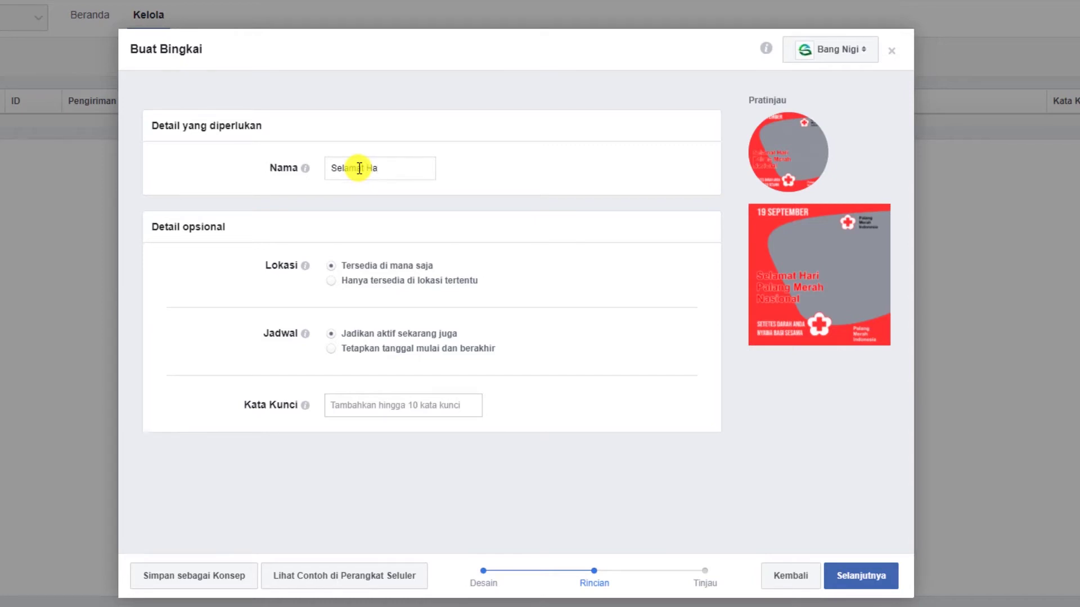
pyautogui.hotkey('ctrl', 'a')
pyautogui.write('Har')
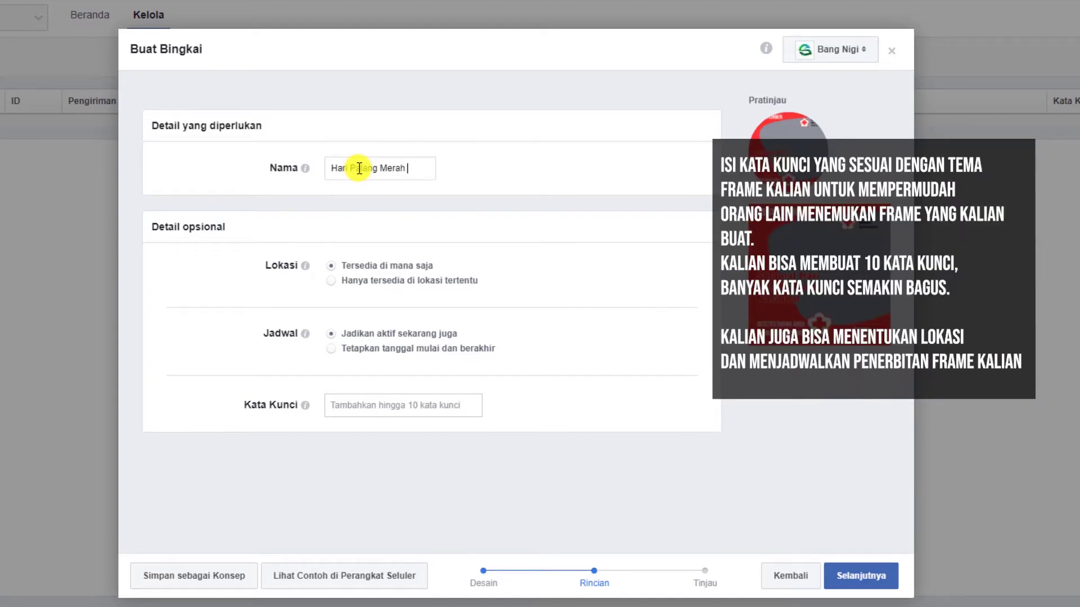
pyautogui.write('onal')
pyautogui.hotkey('ctrl', 'a')
# Add keywords 'Hari Palang Merah Nasional' and 'Hari Palang Merah Indonesia'.
pyautogui.click(473, 412)
pyautogui.write('Hari Palang Merah Nasional')
pyautogui.click(447, 432)
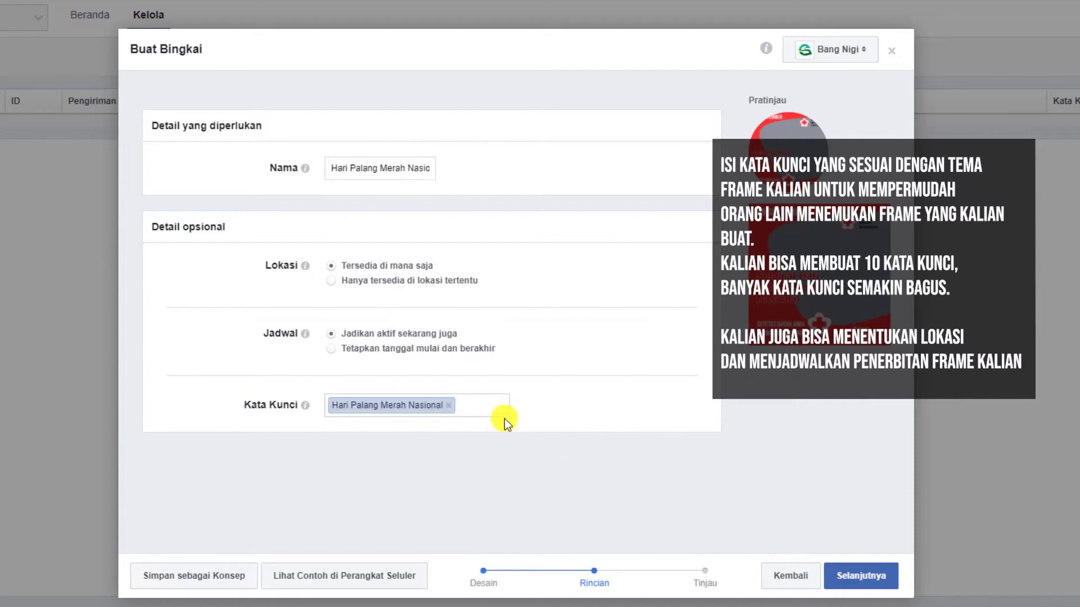
pyautogui.write('Hari Palang Merah Nasional')
pyautogui.press('BackSpace')
pyautogui.press('BackSpace')
pyautogui.press('BackSpace')
pyautogui.press('BackSpace')
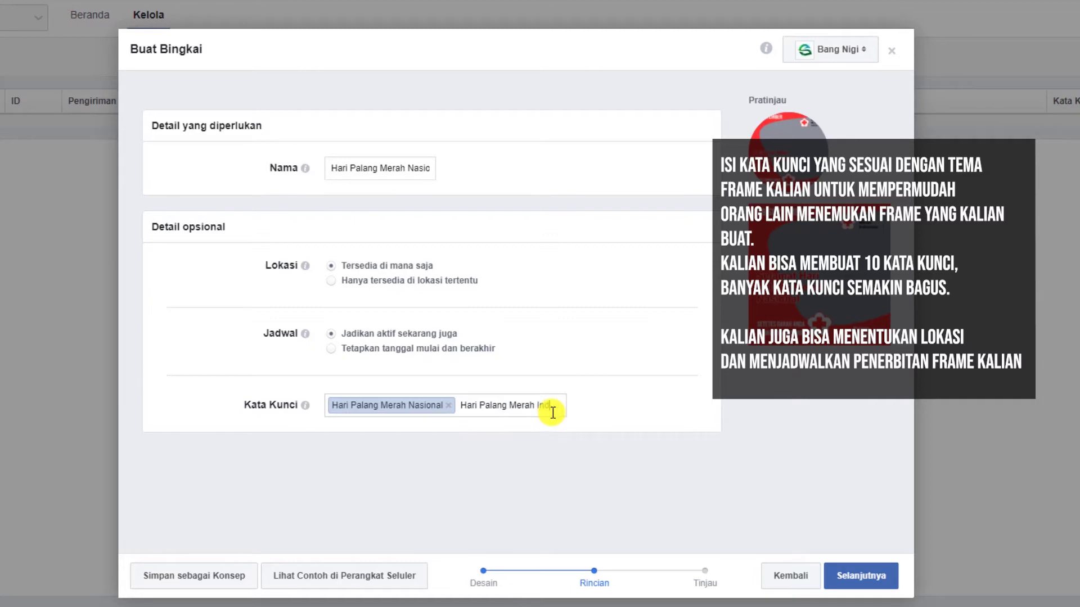
pyautogui.write('esia')
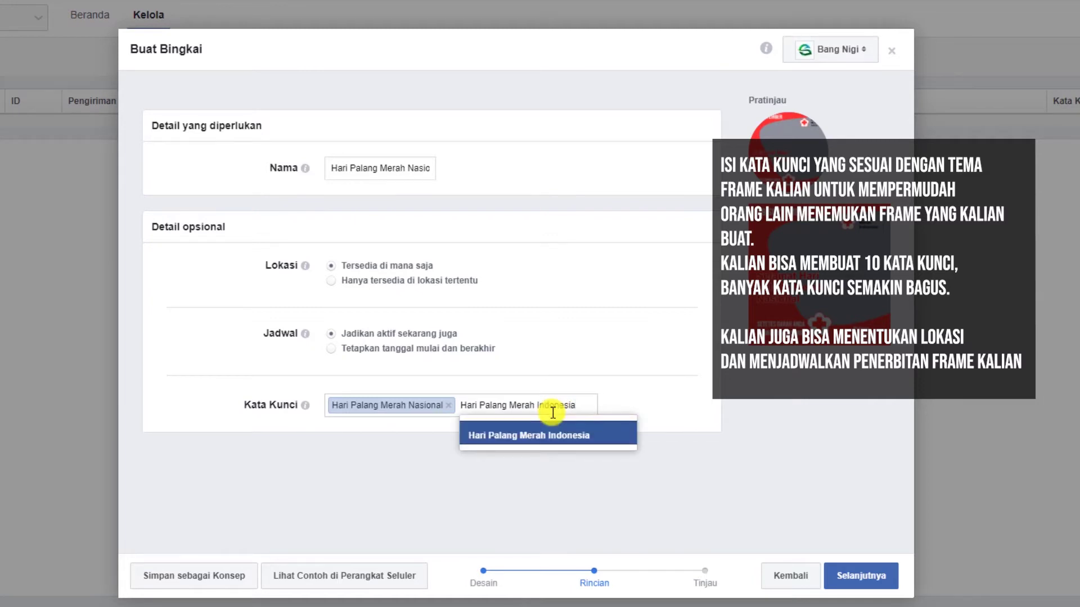
pyautogui.click(555, 435)
pyautogui.write('Pa')
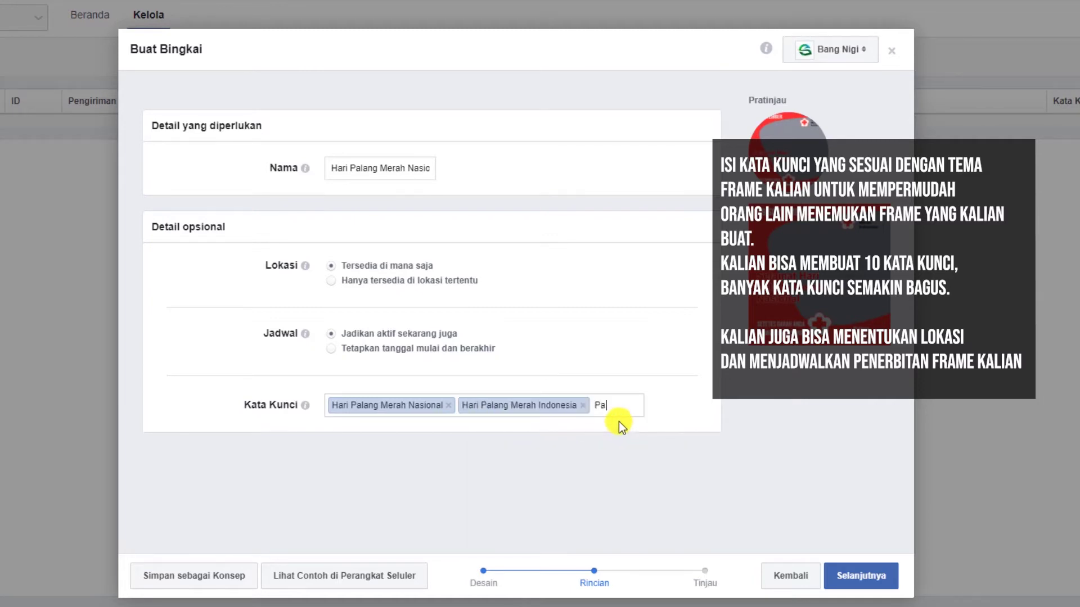
# Add keywords 'Palang Merah Indonesia', 'Palang Merah Nasional' and 'Selamat Hari Palang Merah Nasional'.
pyautogui.write('lang Merah Indone')
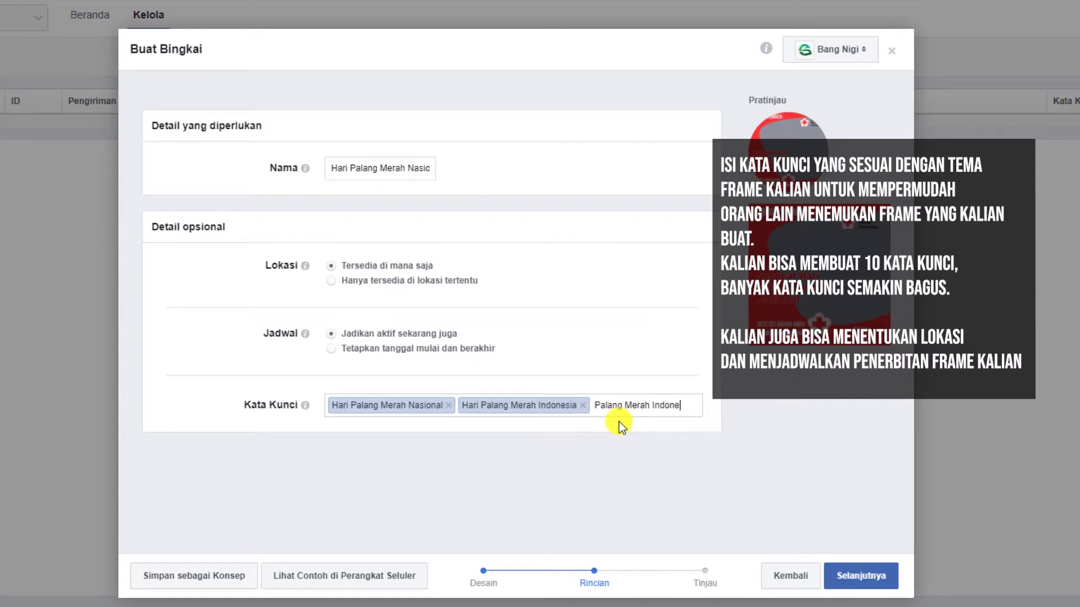
pyautogui.write('sia')
pyautogui.click(482, 445)
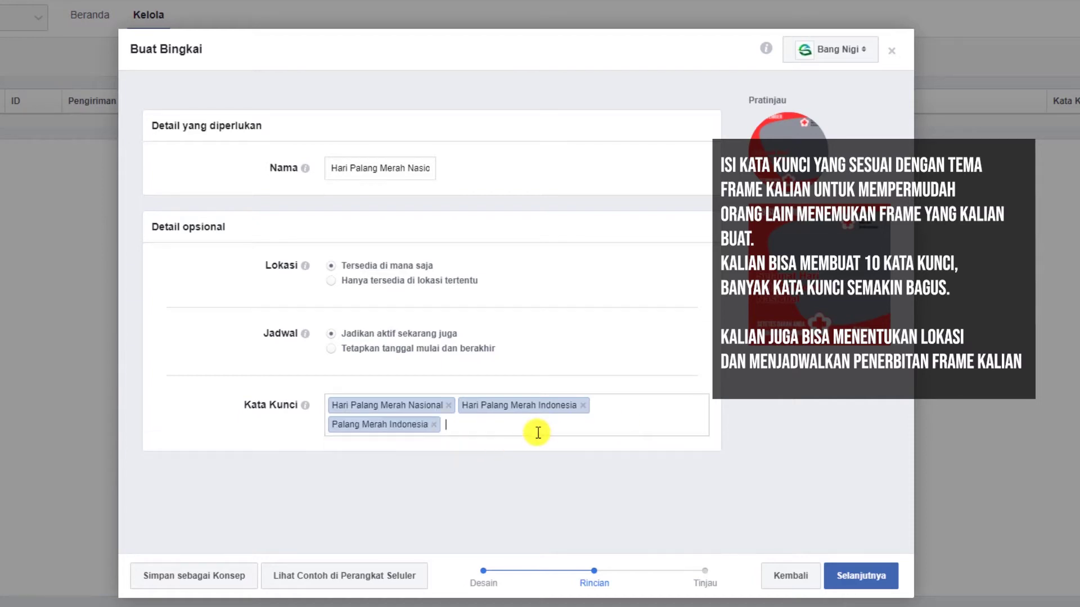
pyautogui.write('Palang Merah Na')
pyautogui.press('Return')
pyautogui.write('Selamat Hari Palang Merah Nasional')
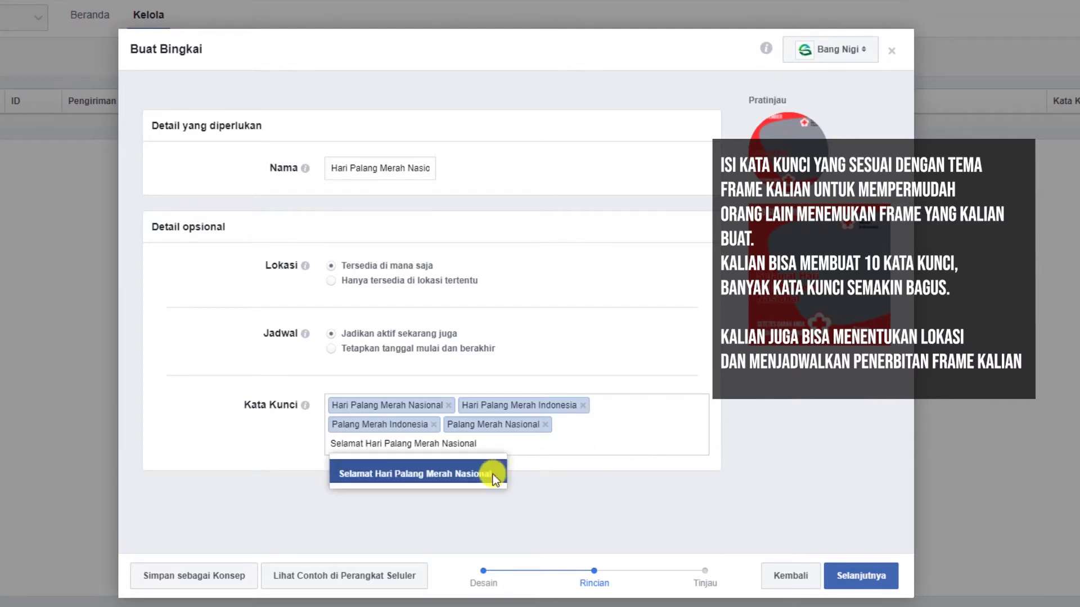
pyautogui.click(494, 471)
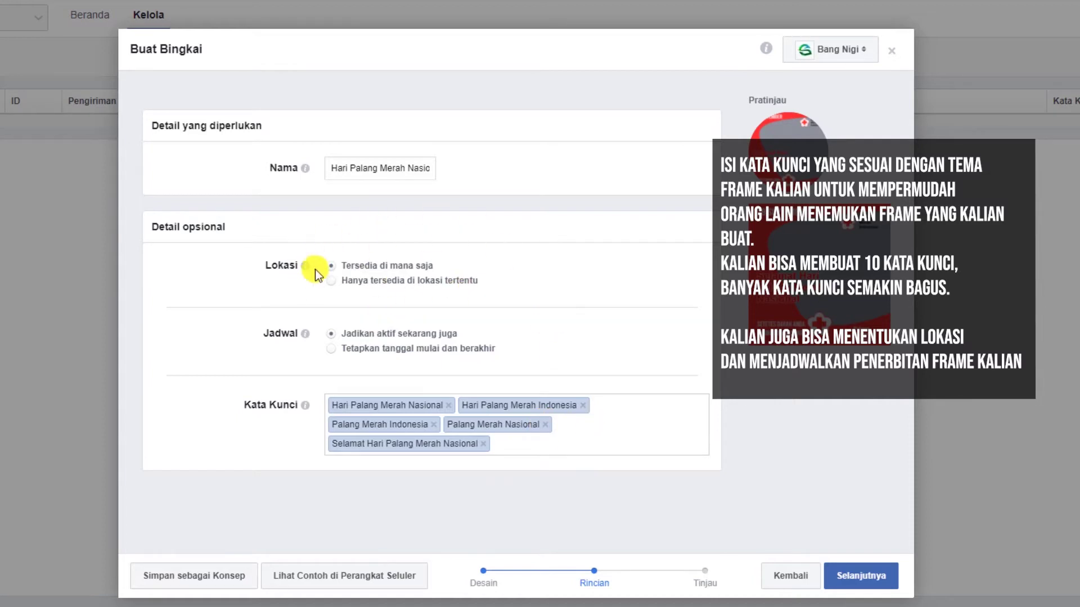
# Restrict the frame's location to Indonesia.
pyautogui.click(332, 281)
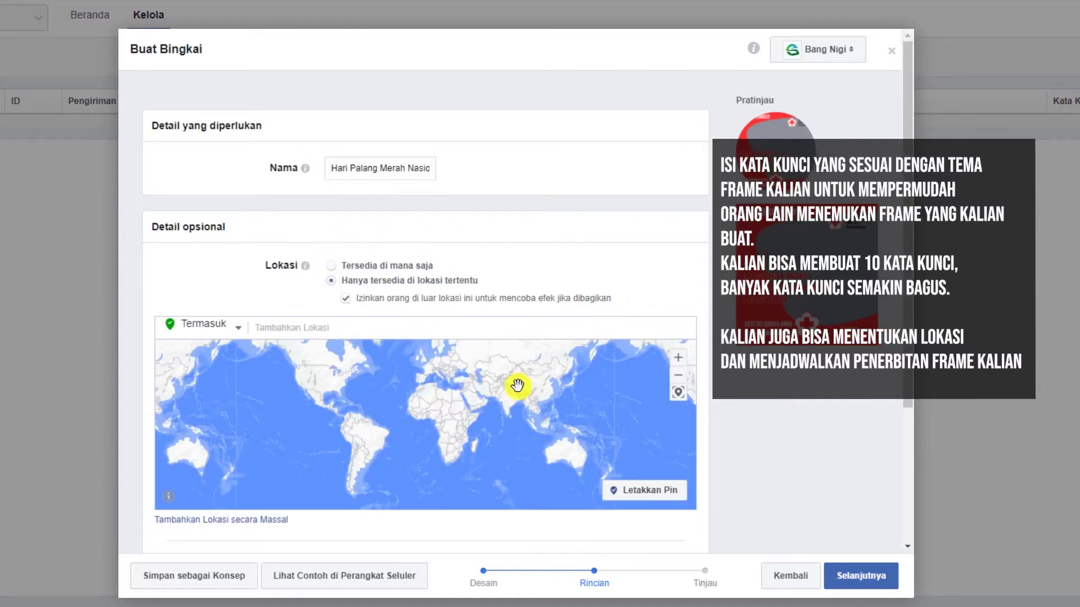
pyautogui.click(376, 329)
pyautogui.write('sia')
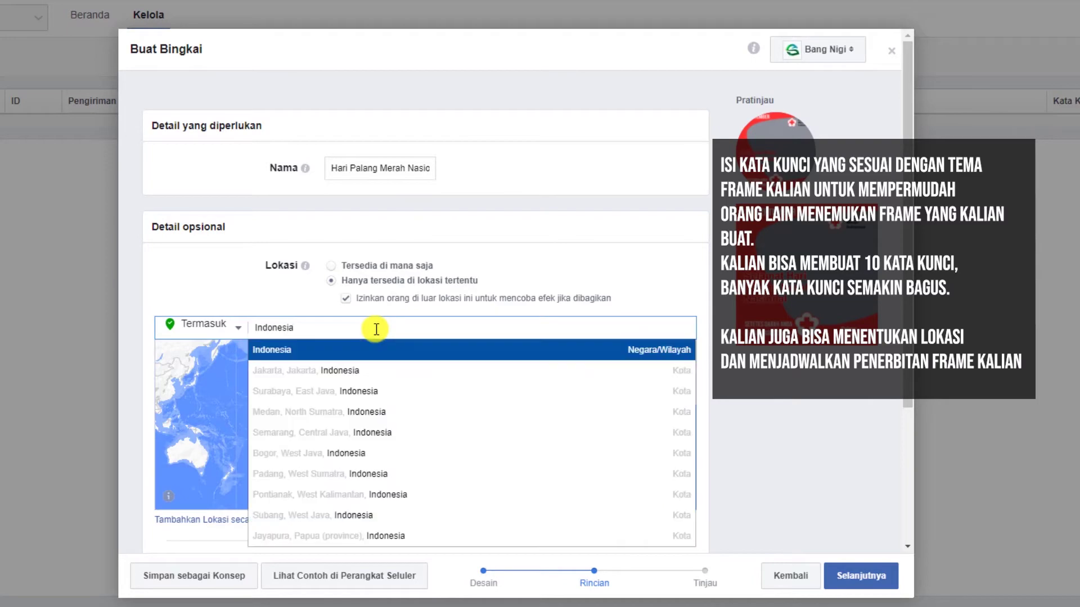
pyautogui.scroll(-3, 315, 472)
pyautogui.click(357, 160)
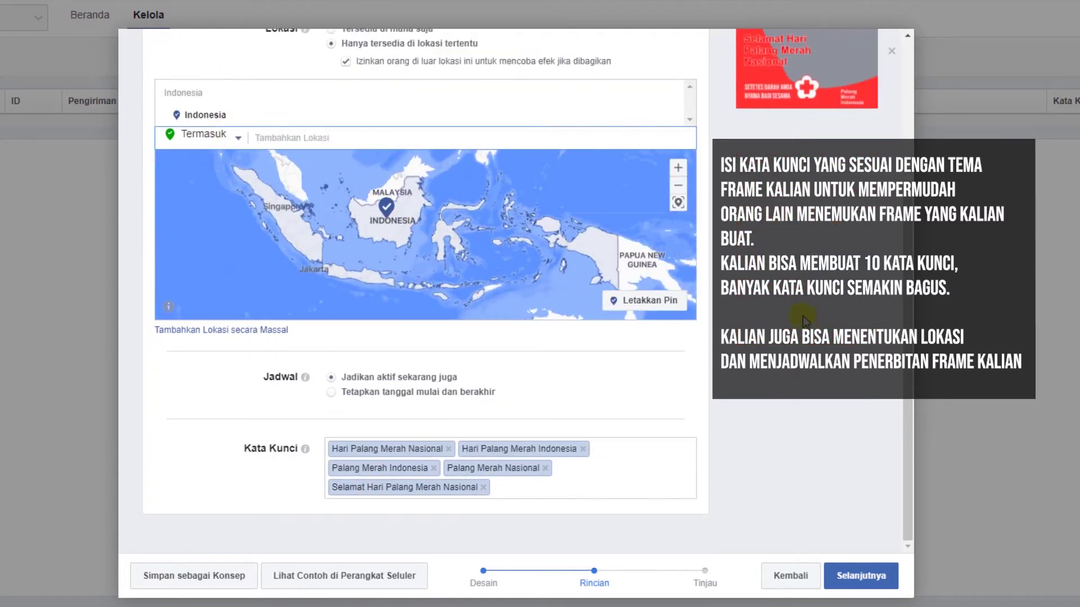
# Set the schedule to 'Jadikan aktif sekarang juga' so the frame goes live immediately.
pyautogui.scroll(3, 325, 246)
pyautogui.scroll(-2, 325, 246)
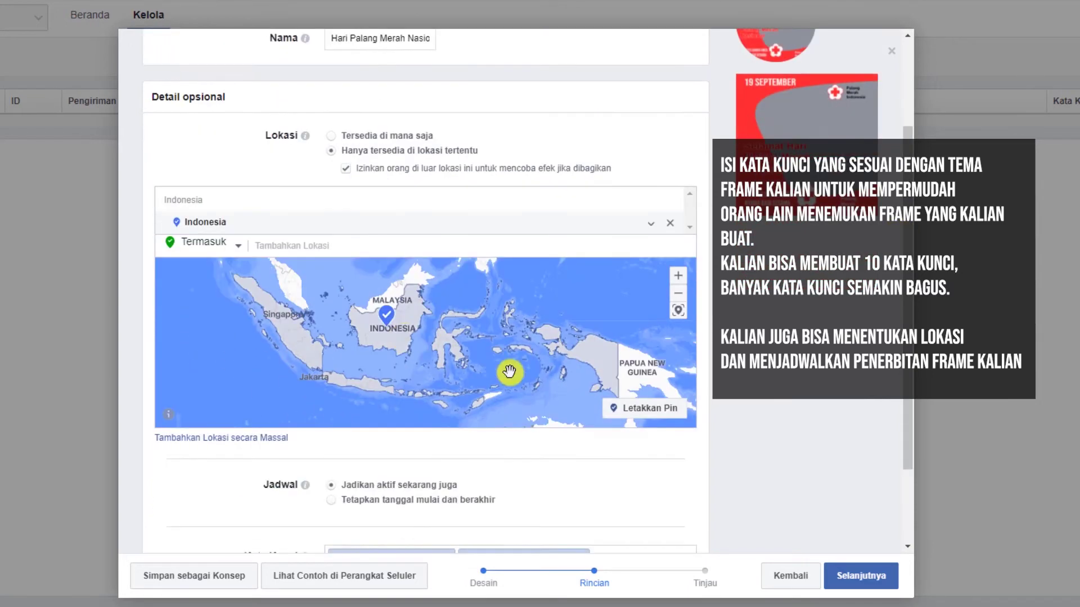
pyautogui.scroll(-2, 509, 371)
pyautogui.scroll(-2, 337, 319)
pyautogui.scroll(-1, 404, 319)
pyautogui.scroll(-2, 337, 393)
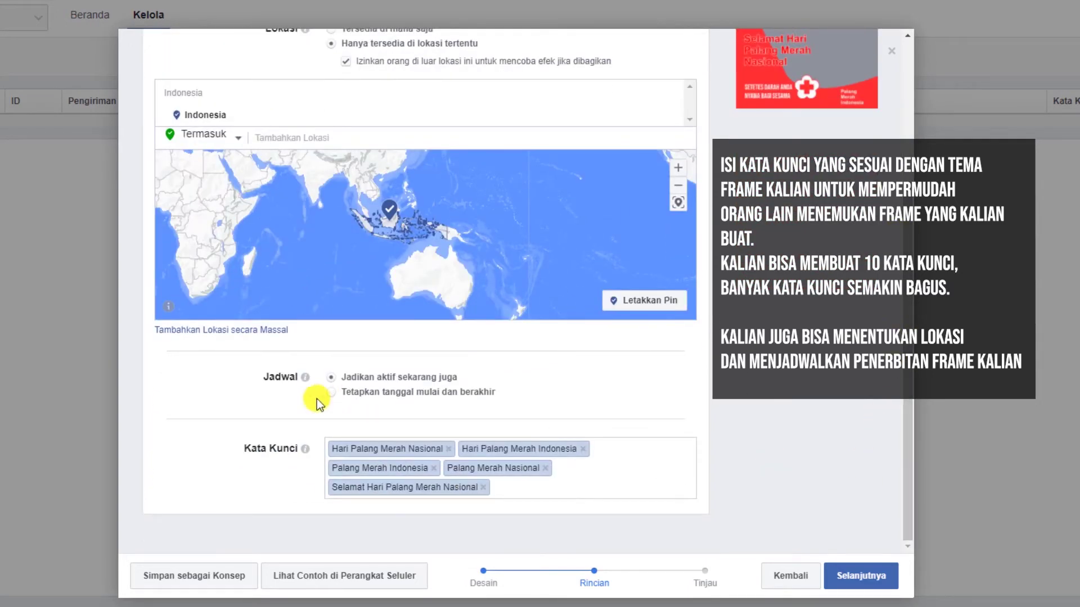
pyautogui.click(330, 392)
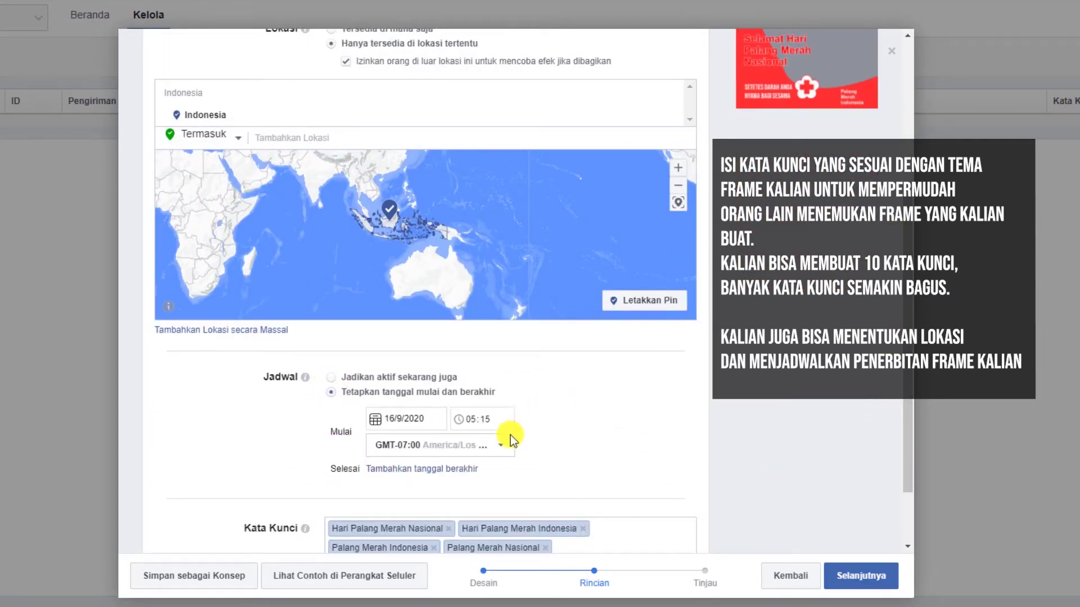
pyautogui.click(331, 378)
pyautogui.click(331, 392)
pyautogui.click(331, 380)
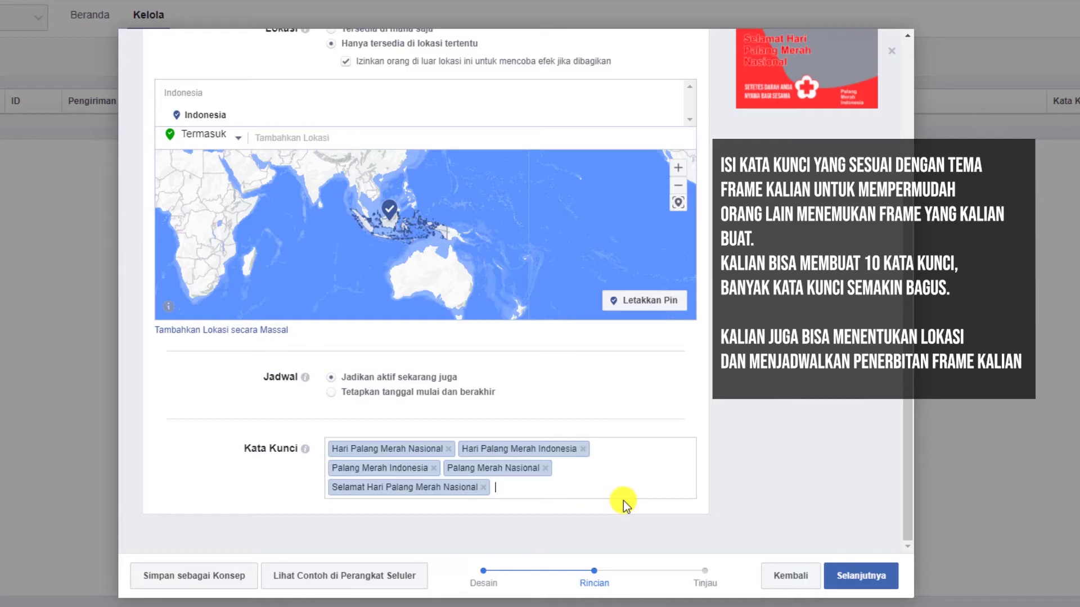
# Add 'Palang Merah' and 'Indonesia' keywords and proceed to the review step.
pyautogui.write('Palang Merah')
pyautogui.click(609, 505)
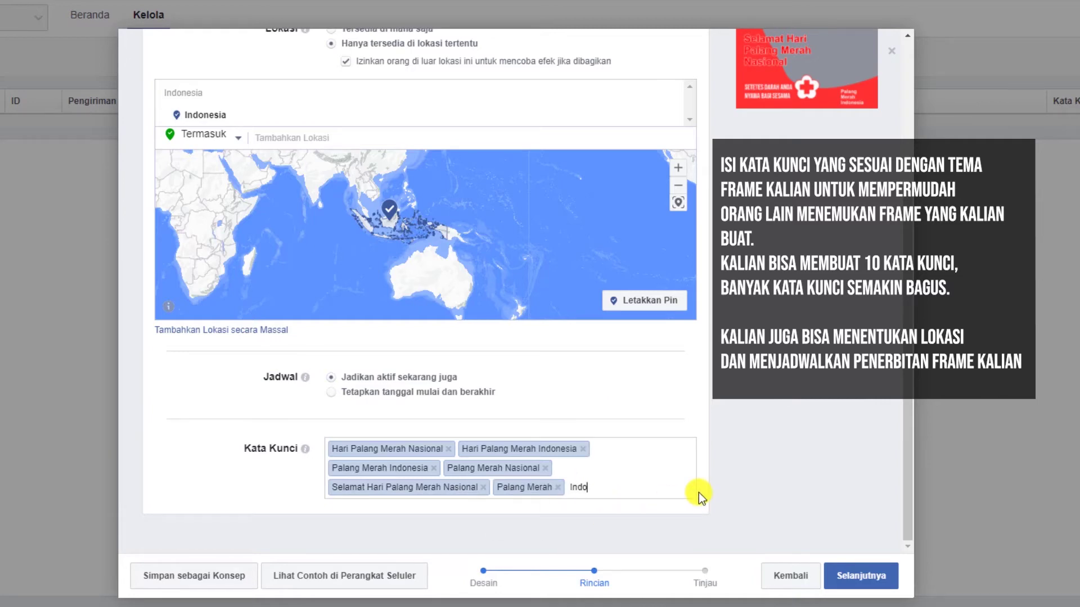
pyautogui.click(691, 506)
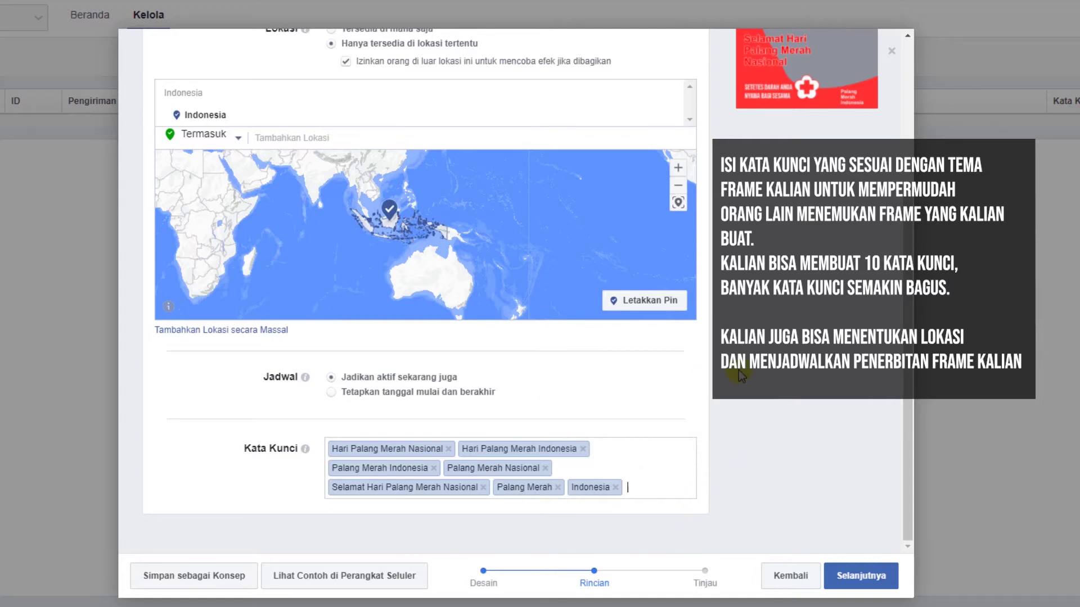
pyautogui.scroll(5, 738, 370)
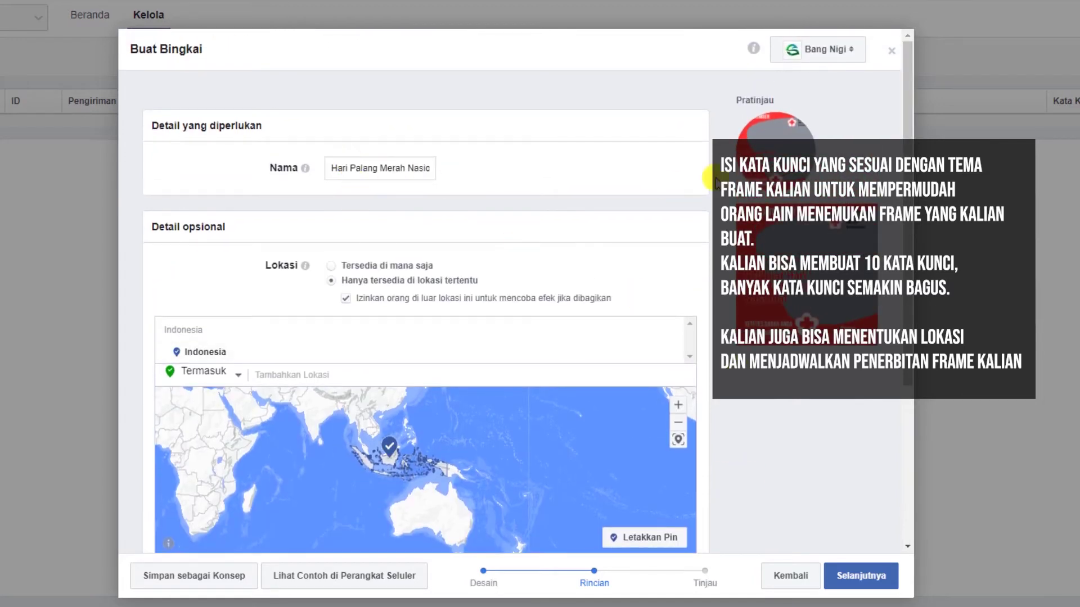
pyautogui.scroll(-2, 607, 259)
pyautogui.scroll(-2, 612, 434)
pyautogui.scroll(5, 599, 430)
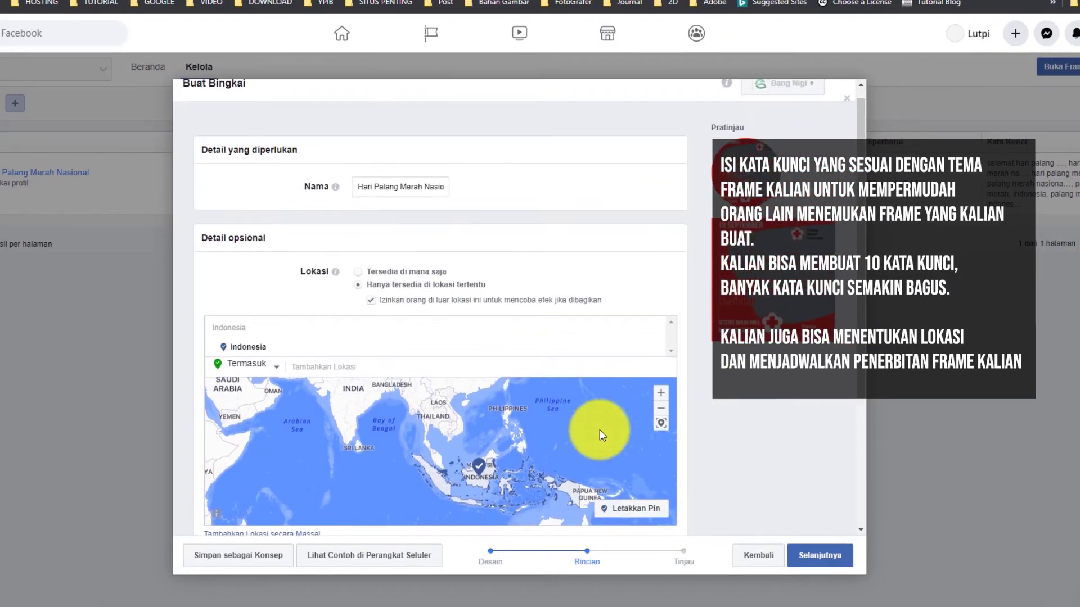
pyautogui.scroll(-4, 685, 429)
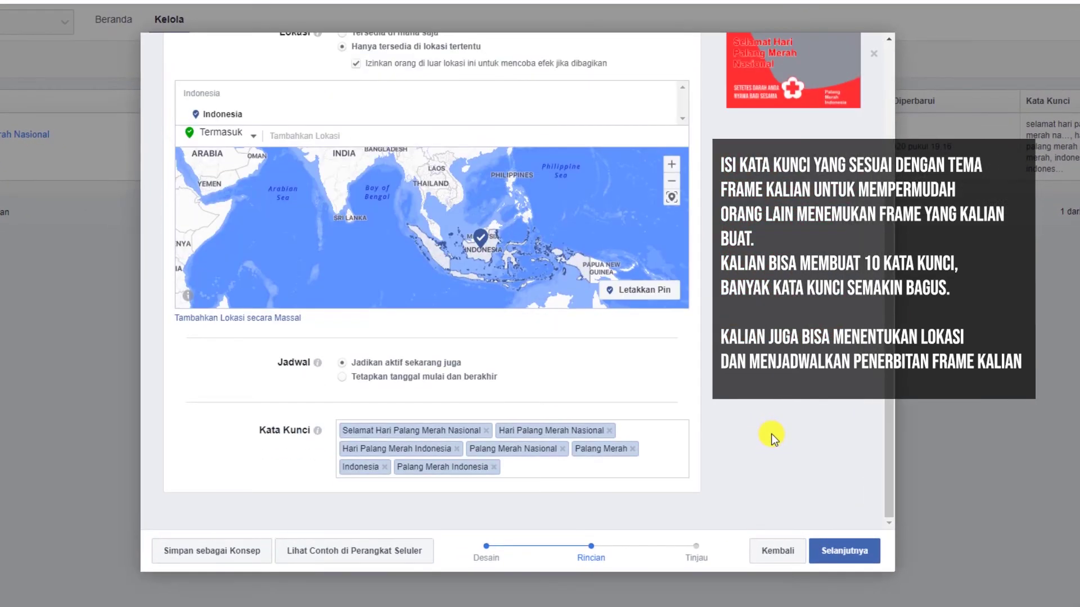
pyautogui.click(860, 554)
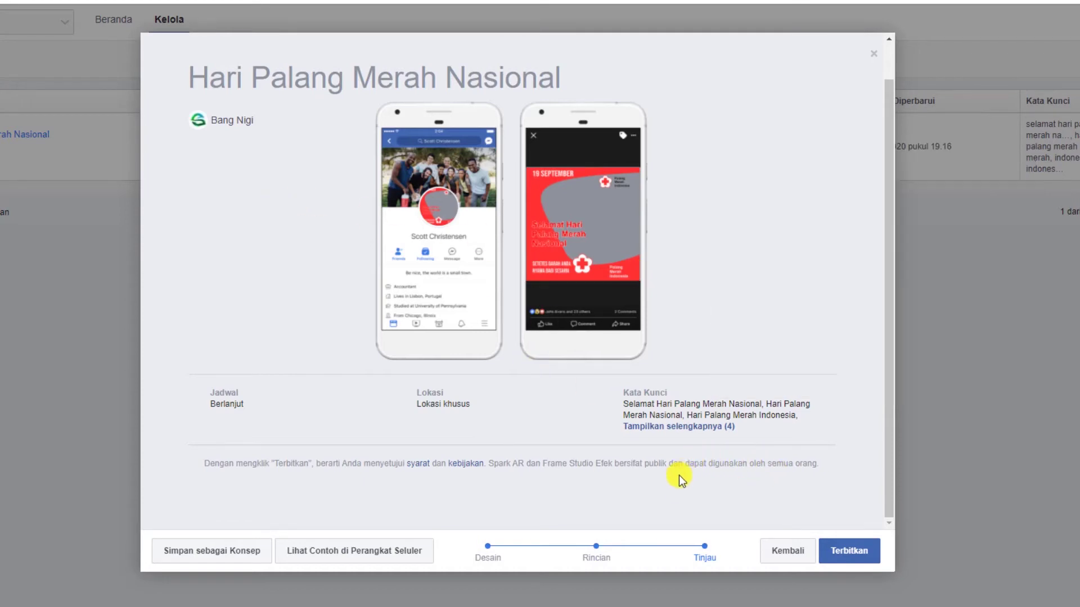
# Publish the Hari Palang Merah Nasional frame and confirm in the 'Anda Yakin?' dialog.
pyautogui.click(843, 551)
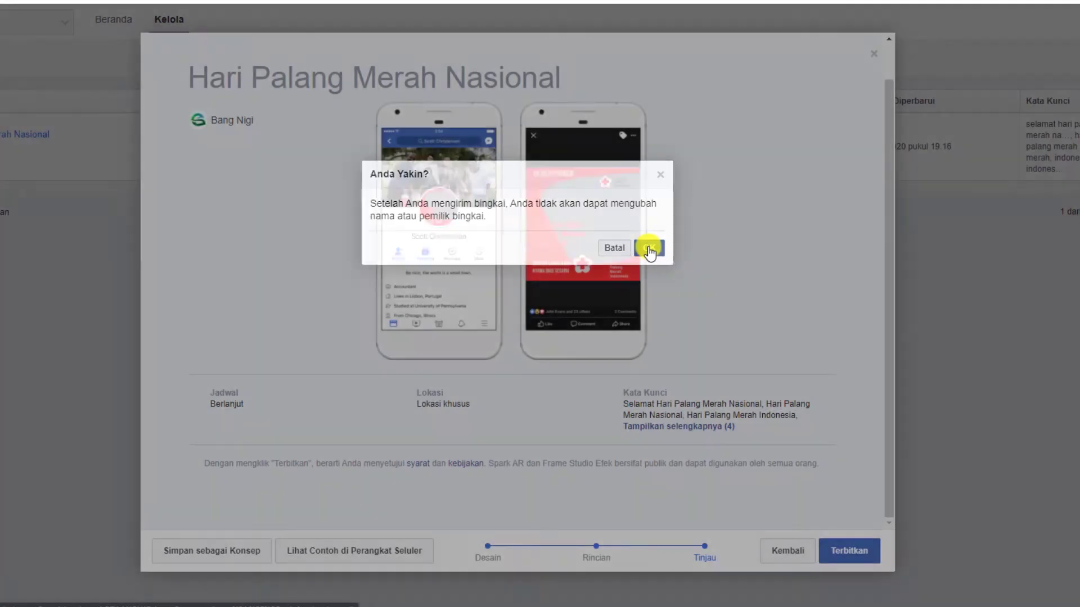
pyautogui.click(648, 249)
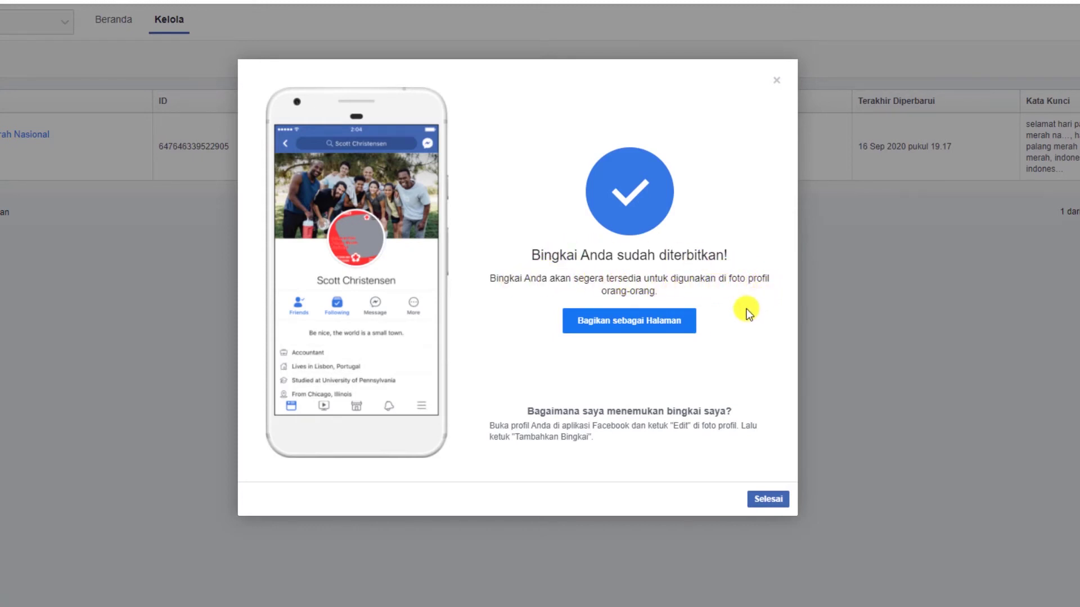
# Share the frame as the page with caption 'Memperingati Hari Palang Merah Nasional' and send it.
pyautogui.click(652, 328)
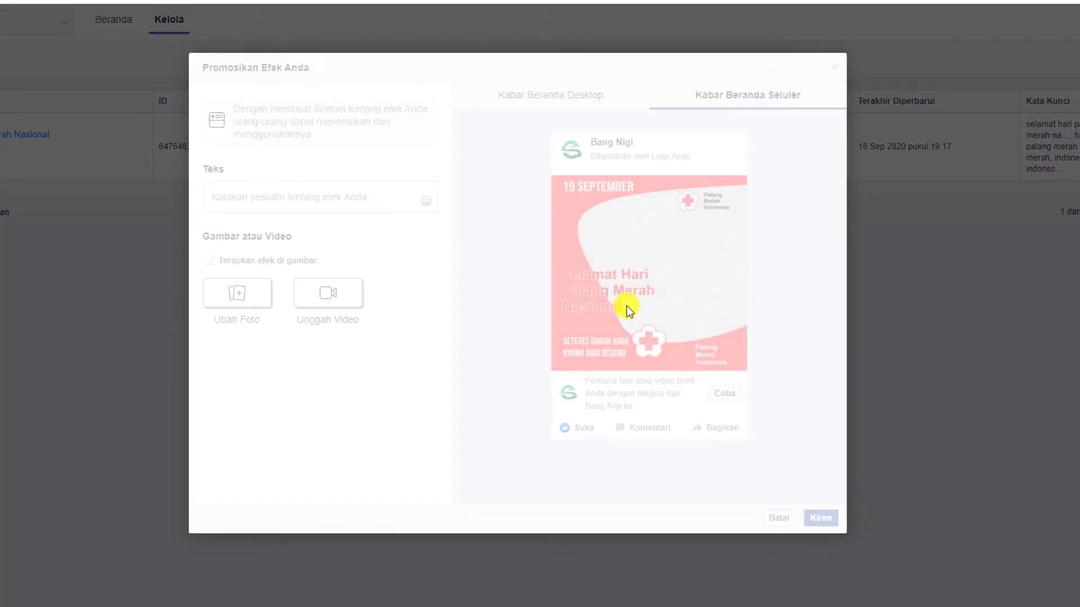
pyautogui.click(333, 207)
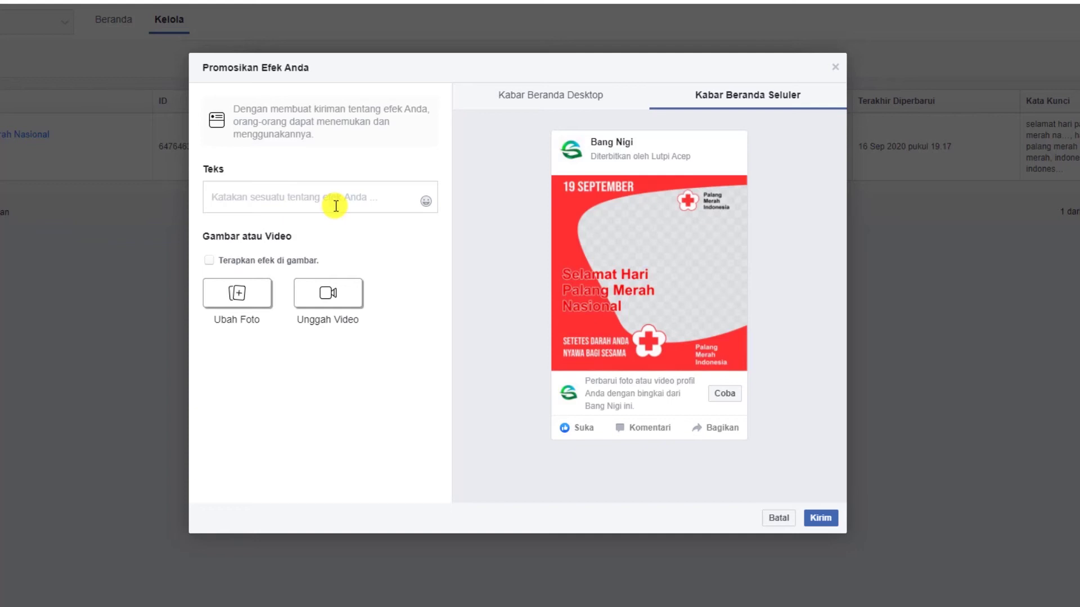
pyautogui.write('R')
pyautogui.press('BackSpace')
pyautogui.write('Mme')
pyautogui.press('BackSpace')
pyautogui.press('BackSpace')
pyautogui.write('empe')
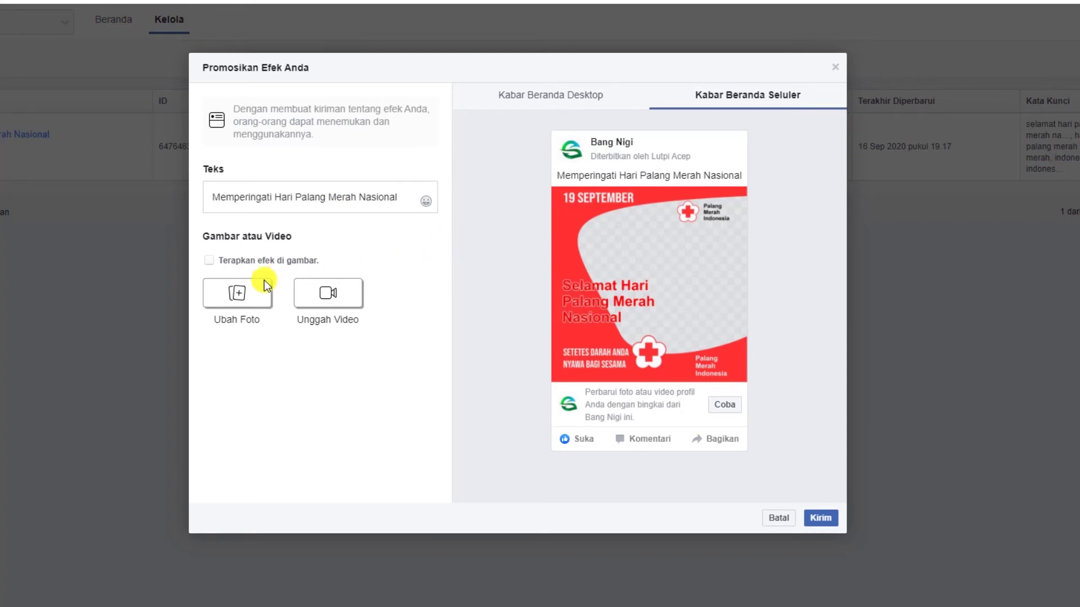
pyautogui.click(827, 523)
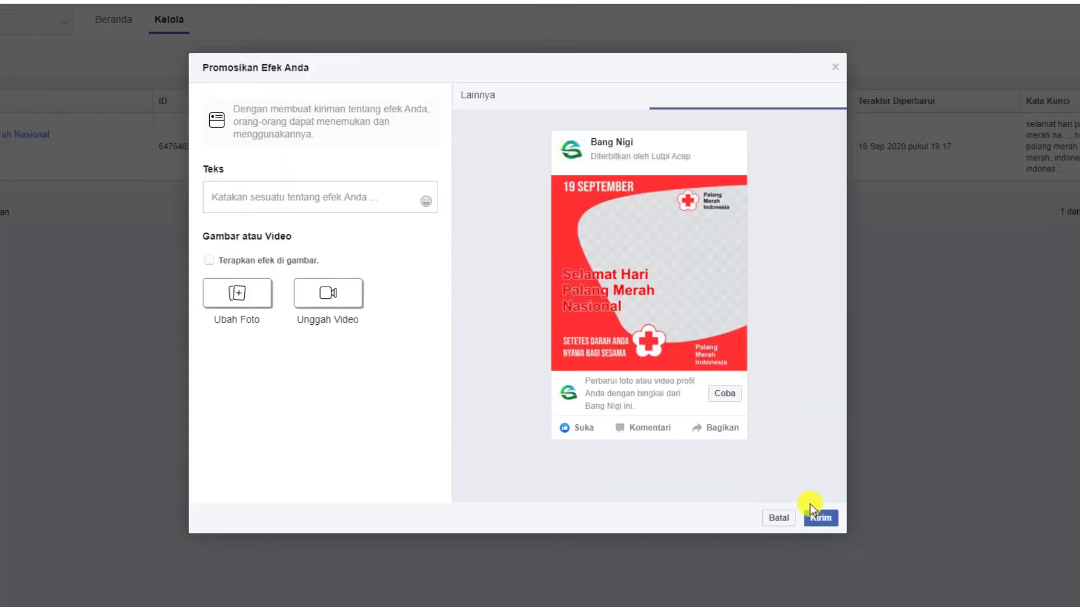
pyautogui.click(817, 514)
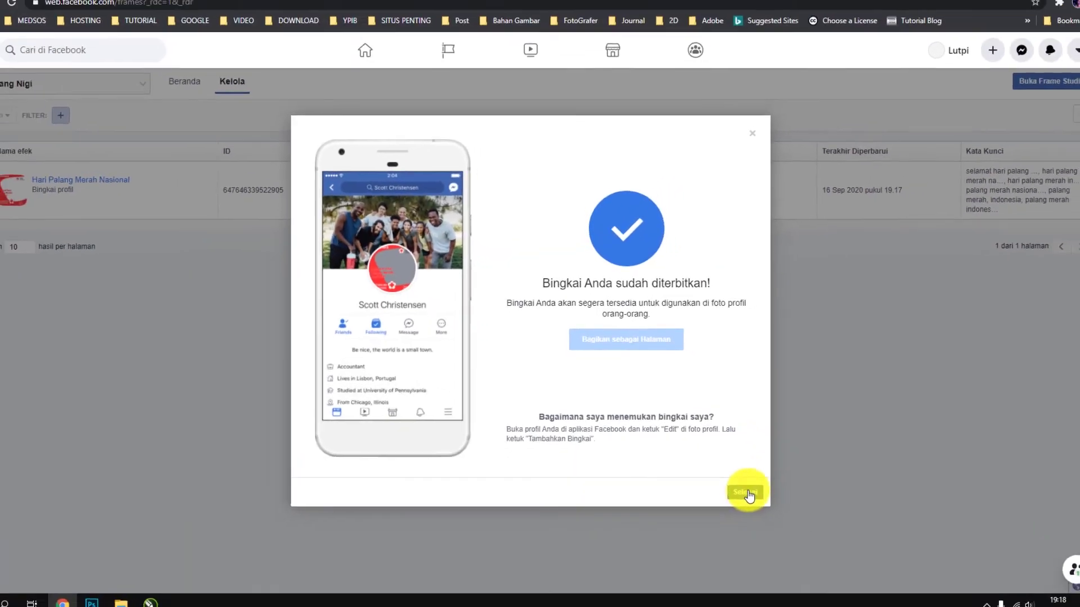
# Close the success dialog and open facebook.com in a new tab.
pyautogui.click(756, 493)
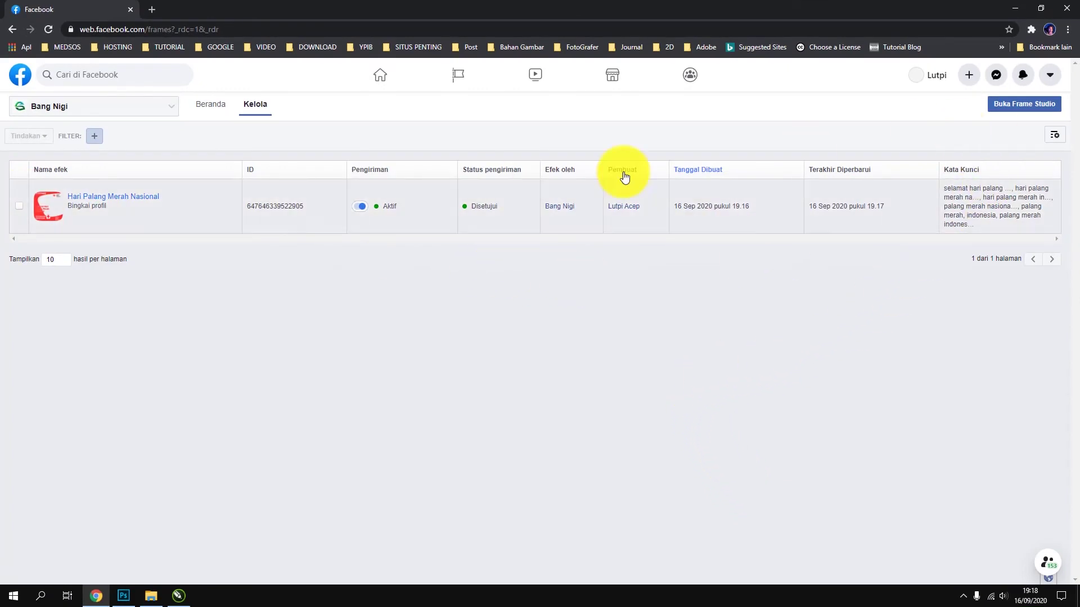
pyautogui.click(151, 10)
pyautogui.write('face')
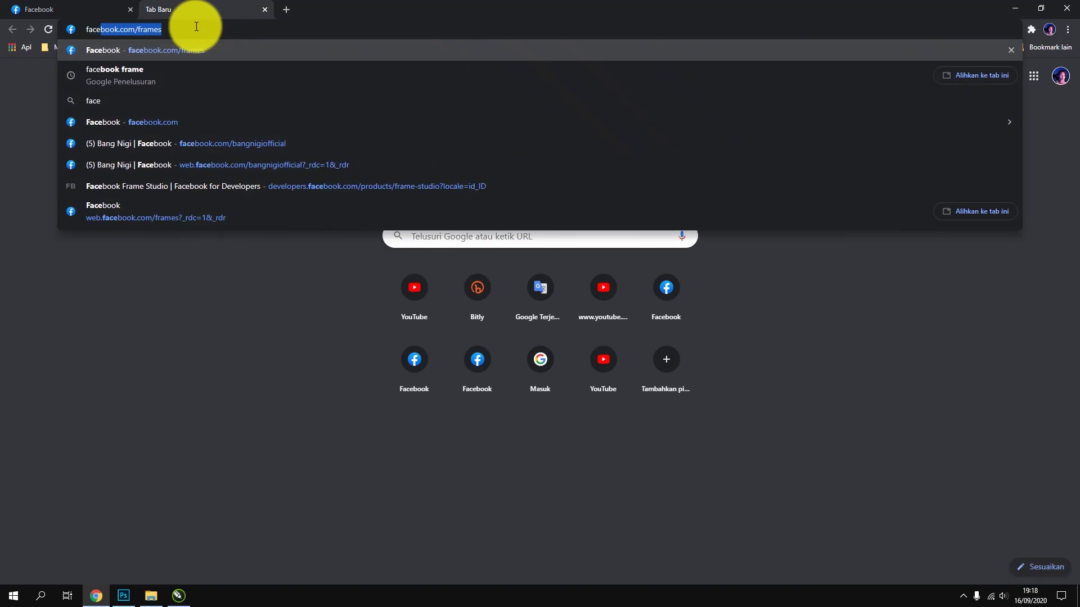
pyautogui.press('End')
pyautogui.press('BackSpace')
pyautogui.press('BackSpace')
pyautogui.press('BackSpace')
pyautogui.press('BackSpace')
pyautogui.press('BackSpace')
pyautogui.press('BackSpace')
pyautogui.press('Return')
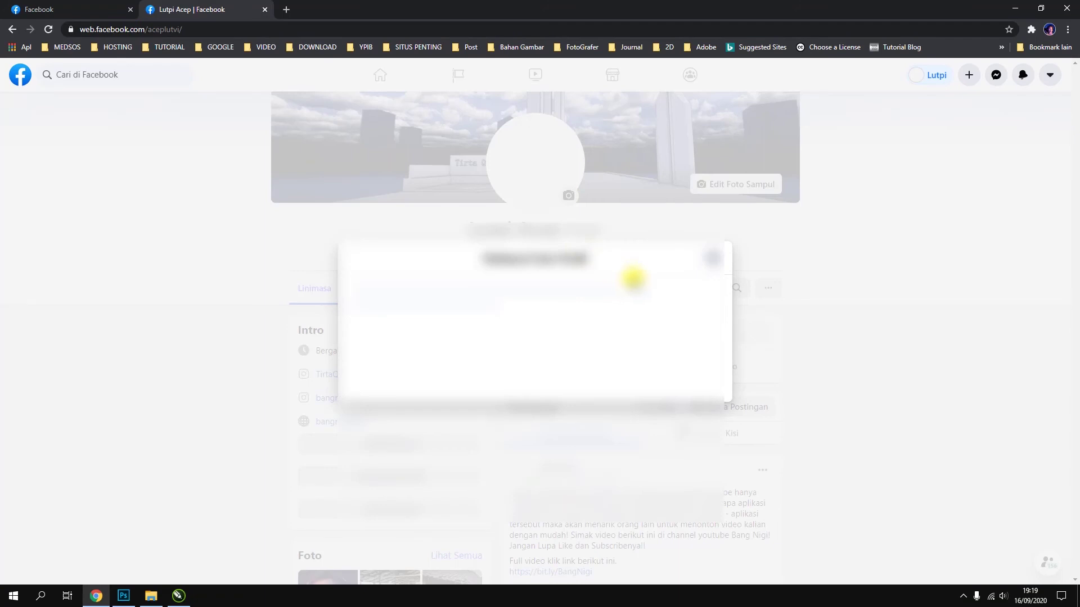
# Search 'hari palang merah indonesia', select the Hari Palang Merah Nasional frame, and choose Unggah Foto.
pyautogui.click(622, 186)
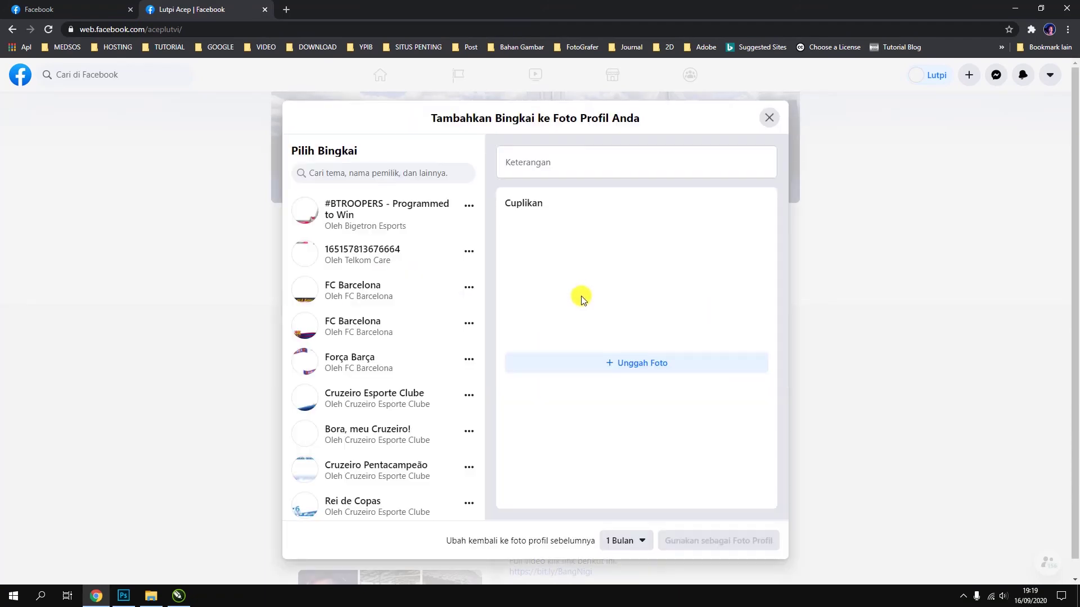
pyautogui.click(389, 174)
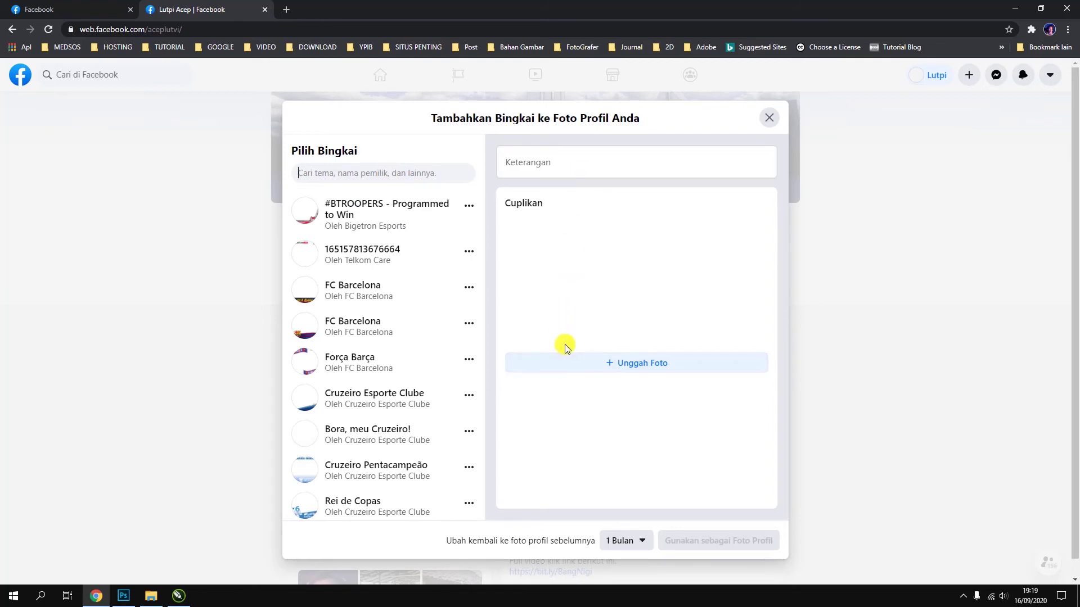
pyautogui.write('hari ')
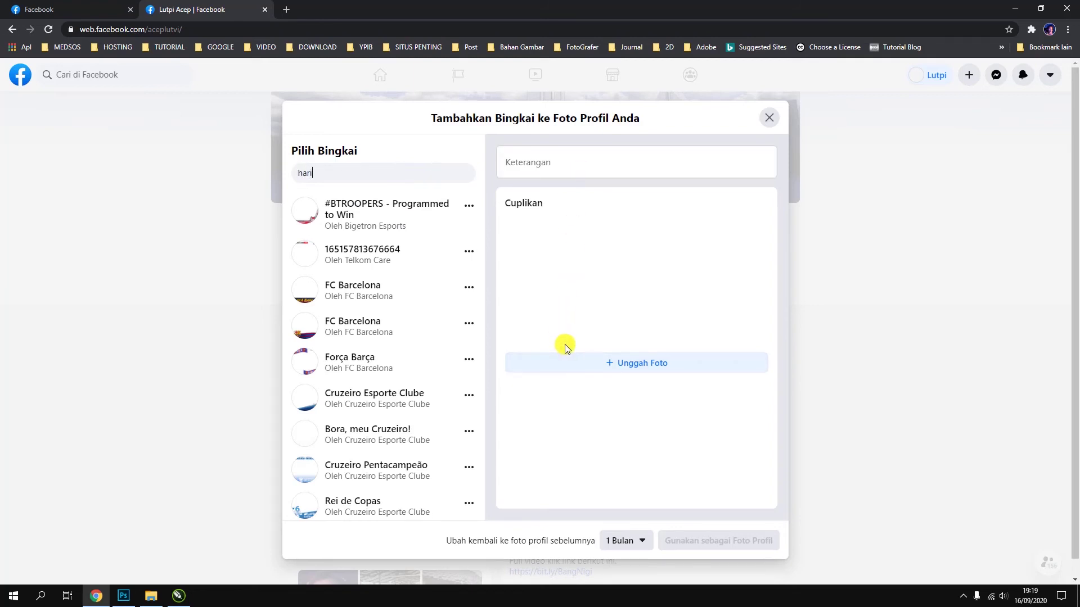
pyautogui.write('palang merah indonesia')
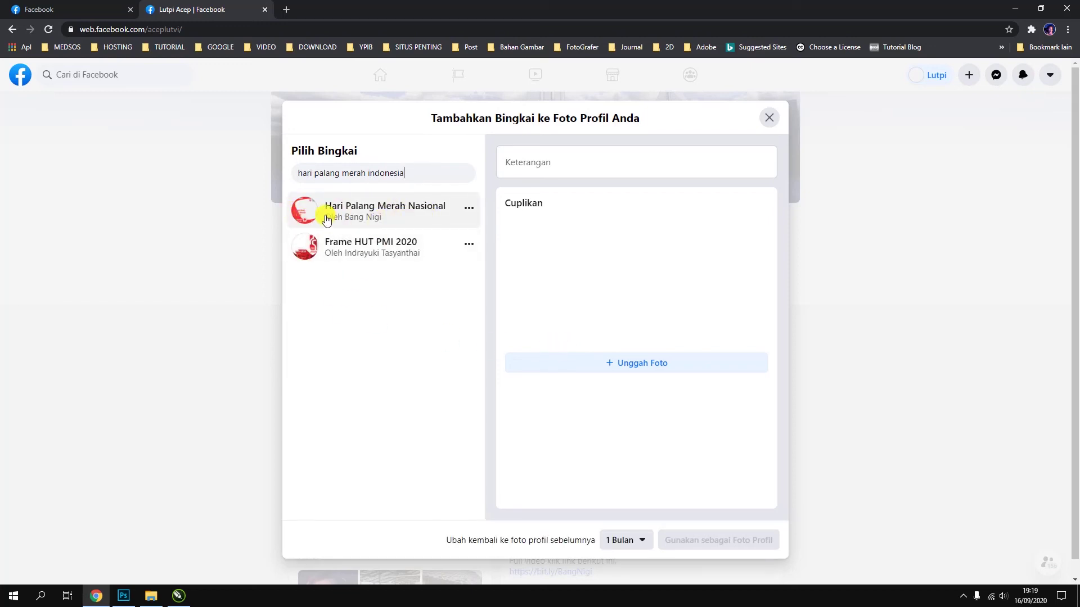
pyautogui.click(347, 218)
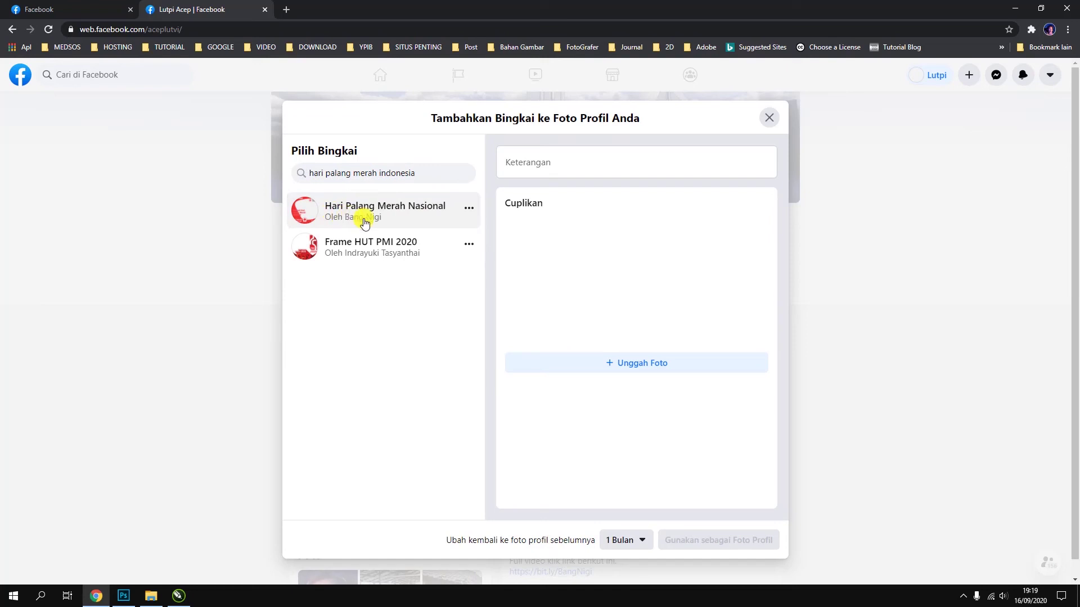
pyautogui.click(633, 362)
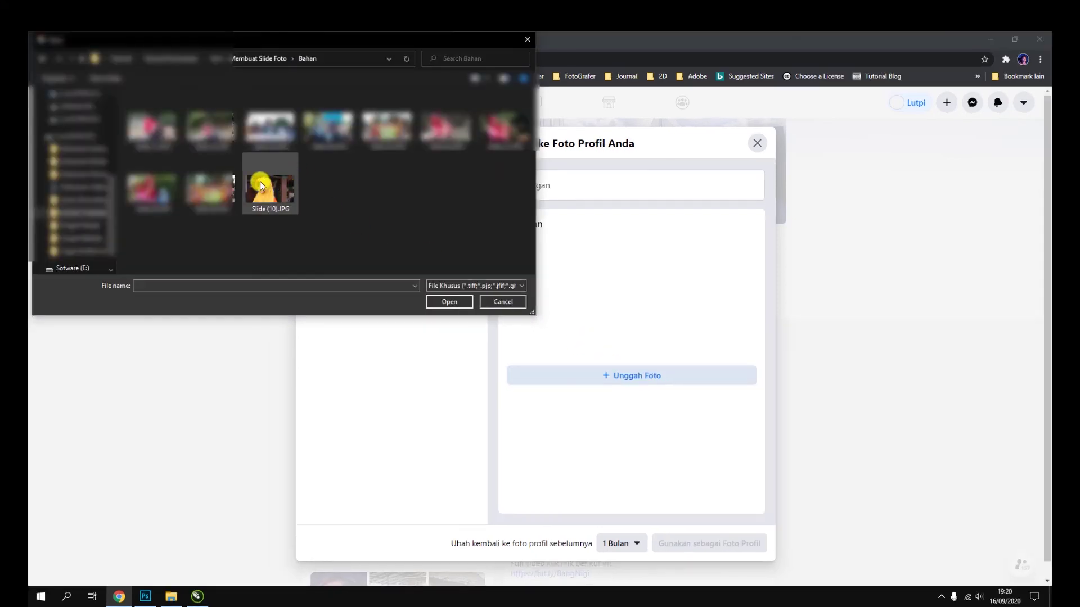
# Load the girl's photo and drag it to centre her face in the frame.
pyautogui.click(260, 181)
pyautogui.click(444, 301)
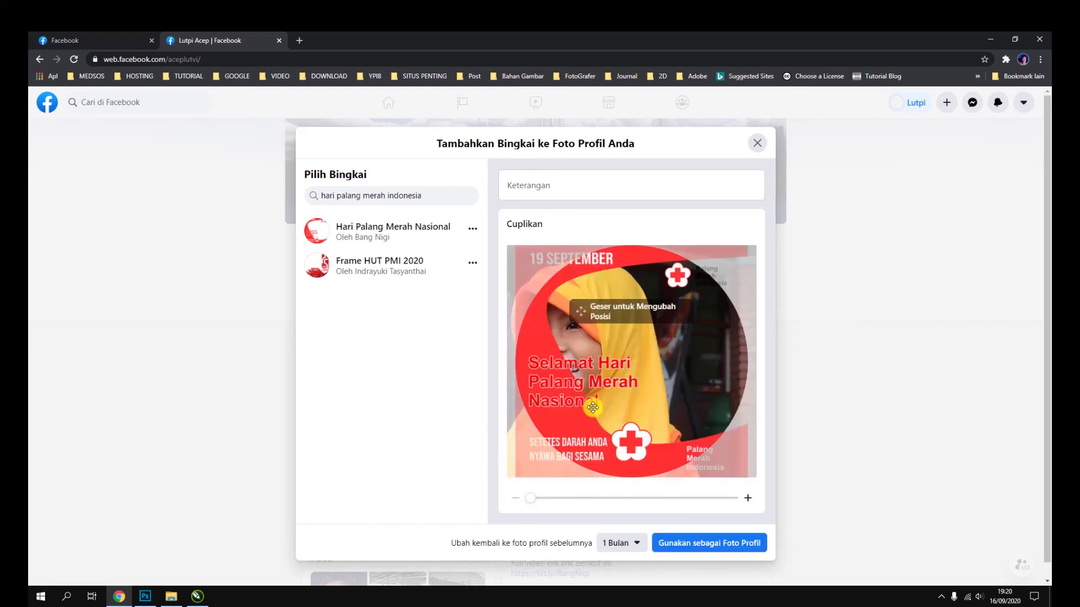
pyautogui.moveTo(652, 382); pyautogui.dragTo(754, 378)
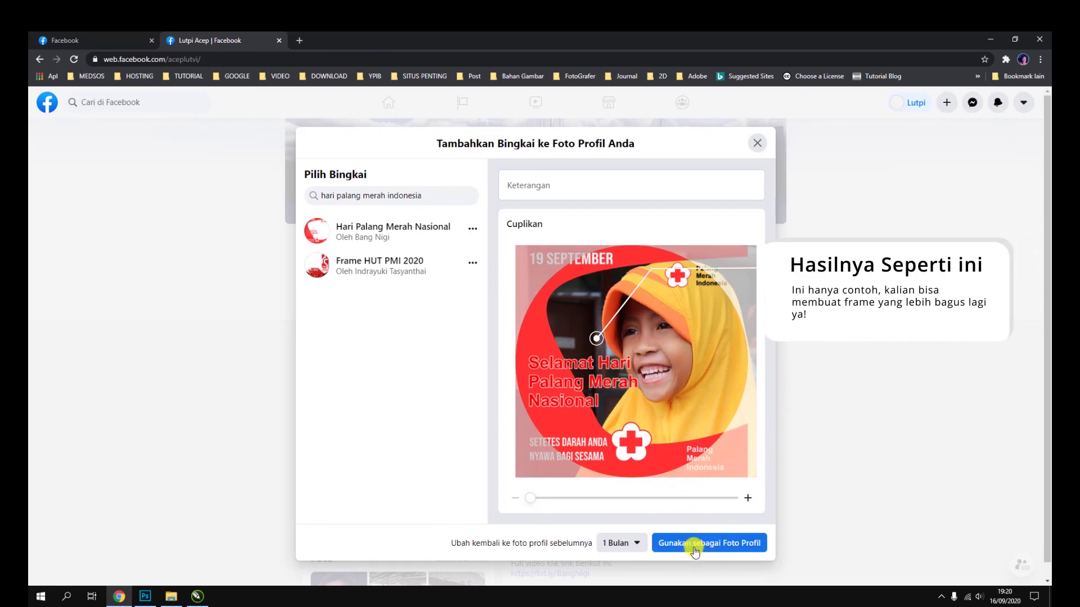
# Set the profile photo to revert after 1 Minggu.
pyautogui.click(633, 543)
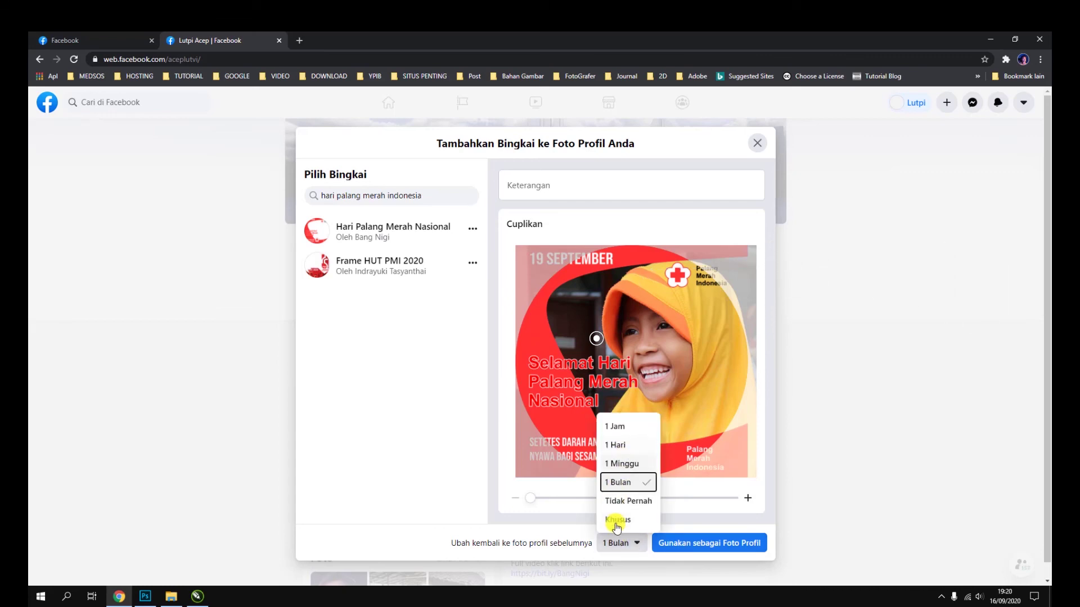
pyautogui.click(621, 482)
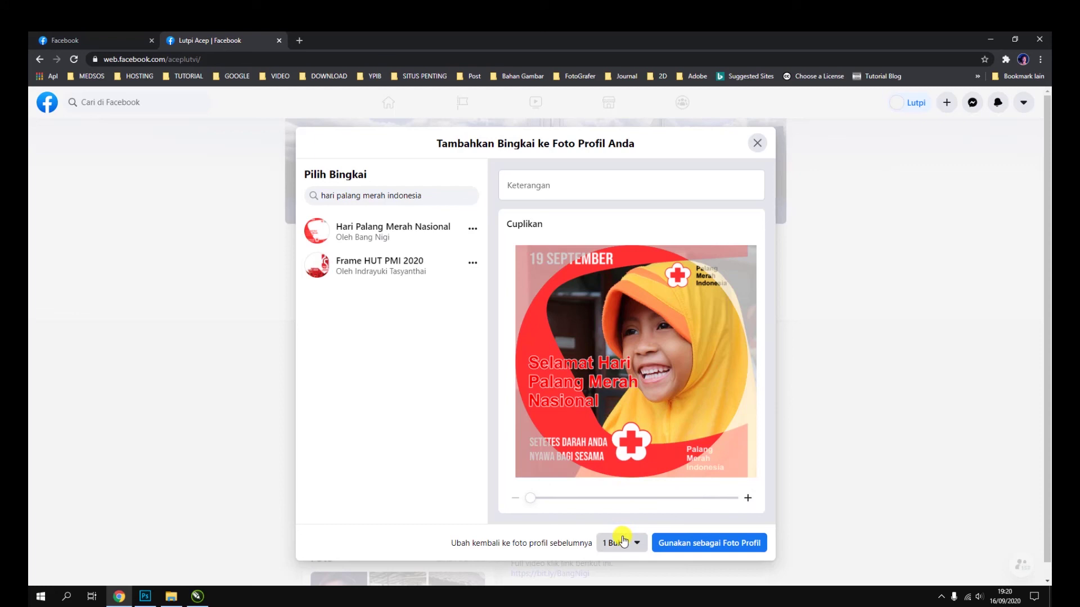
pyautogui.click(621, 542)
pyautogui.click(632, 472)
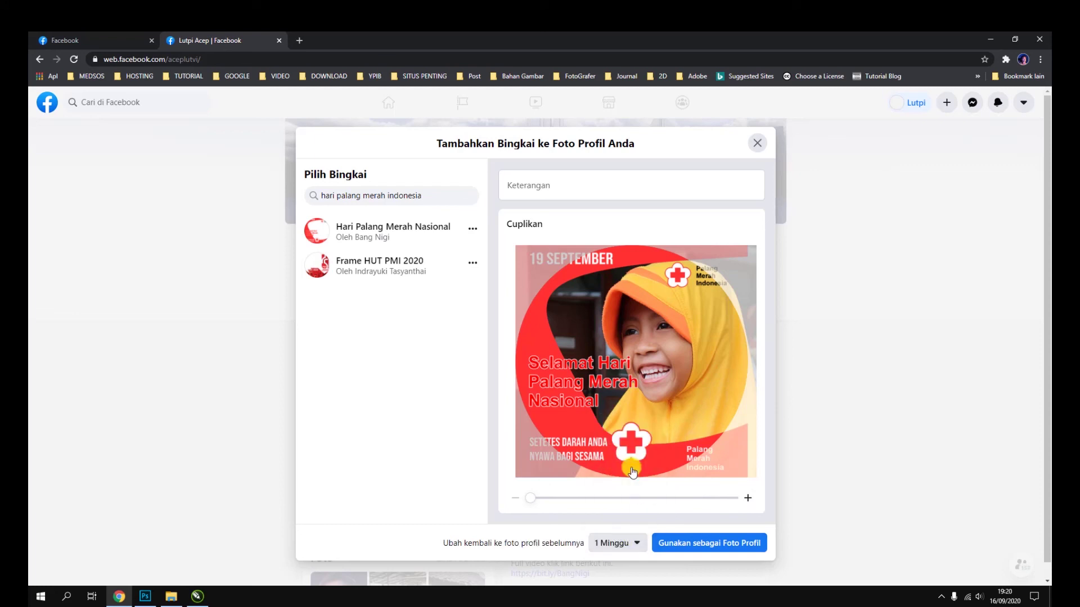